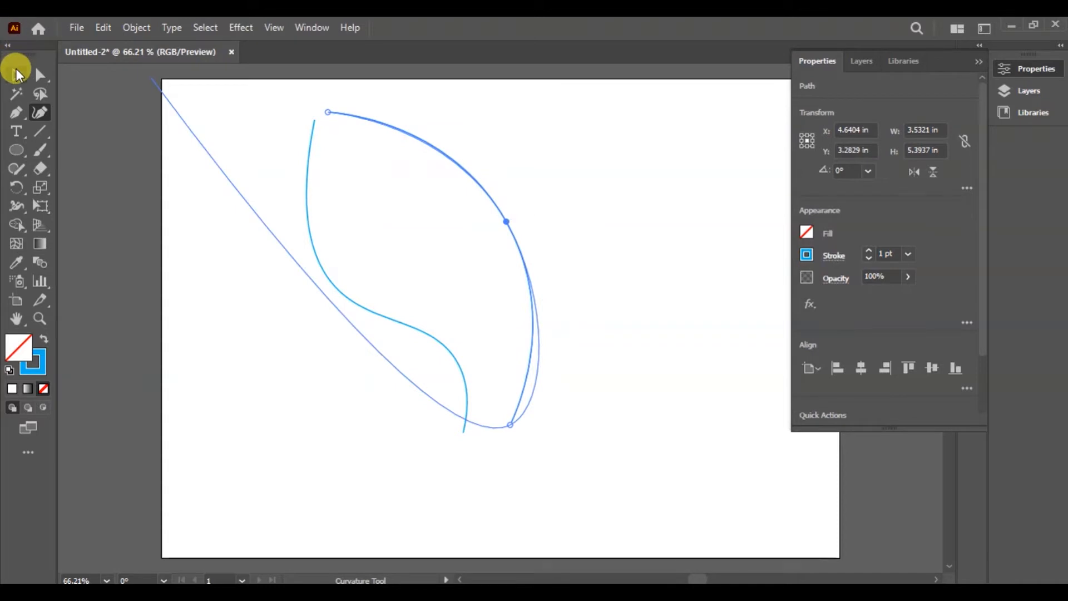
# Select both curved paths and set their stroke colour to black (#000000).
pyautogui.hotkey('ctrl', 'a')
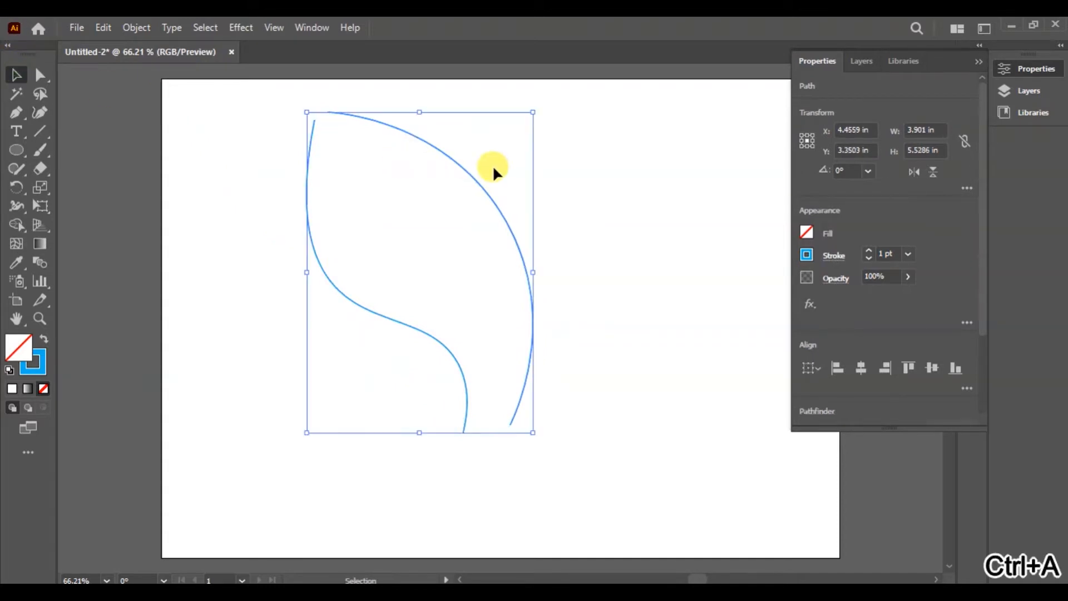
pyautogui.doubleClick(40, 368)
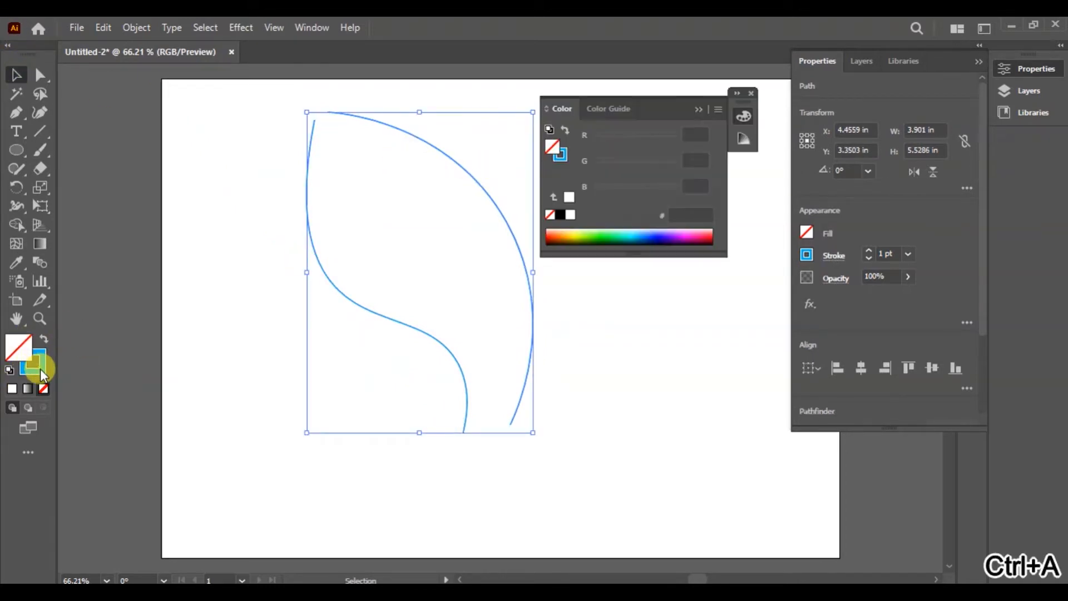
pyautogui.moveTo(440, 255); pyautogui.dragTo(329, 399)
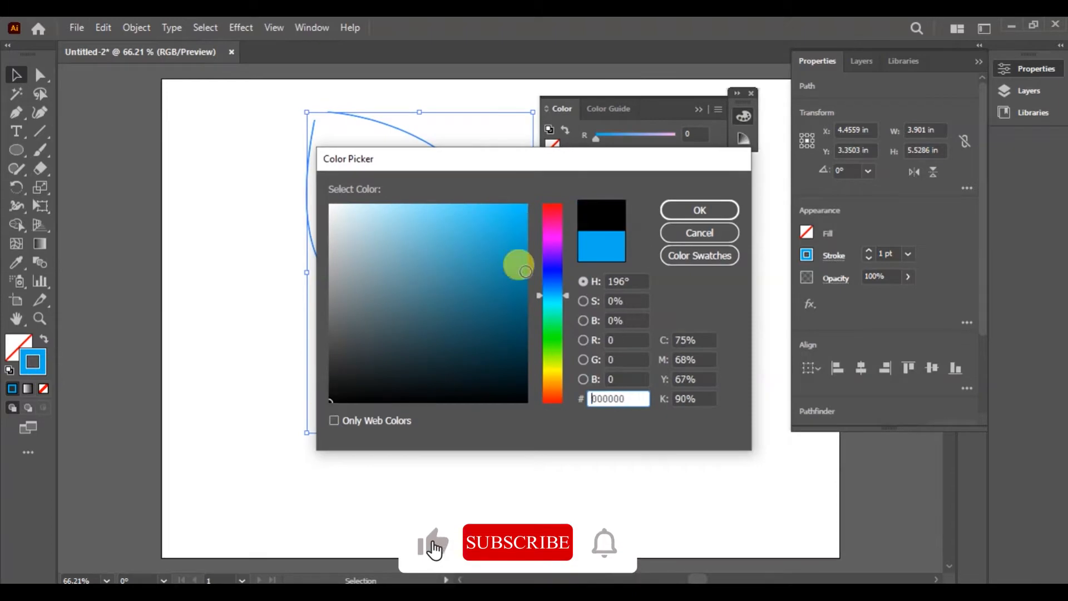
pyautogui.click(677, 212)
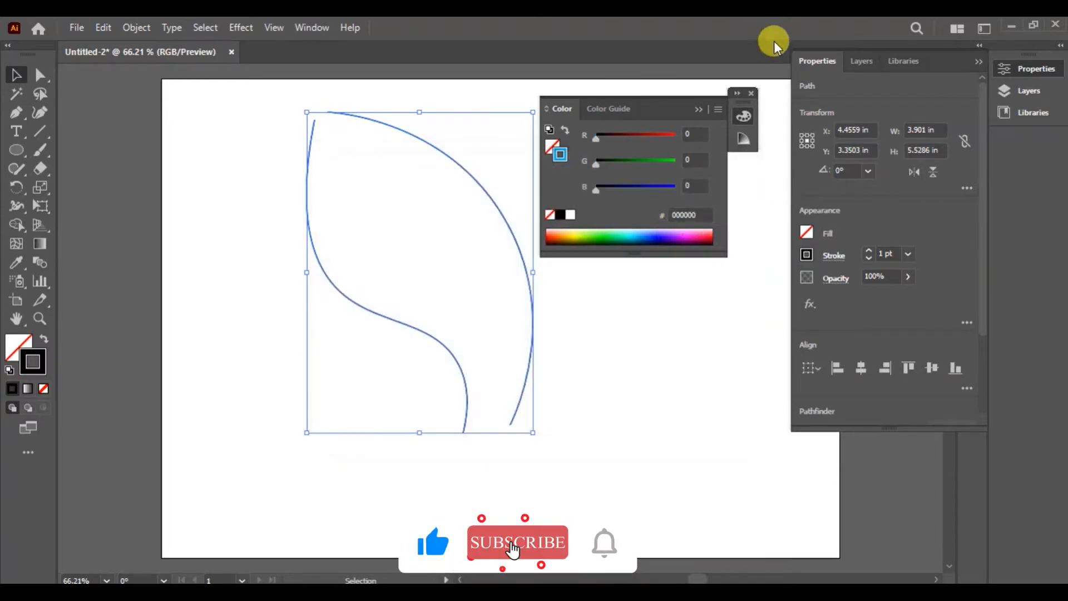
pyautogui.click(751, 93)
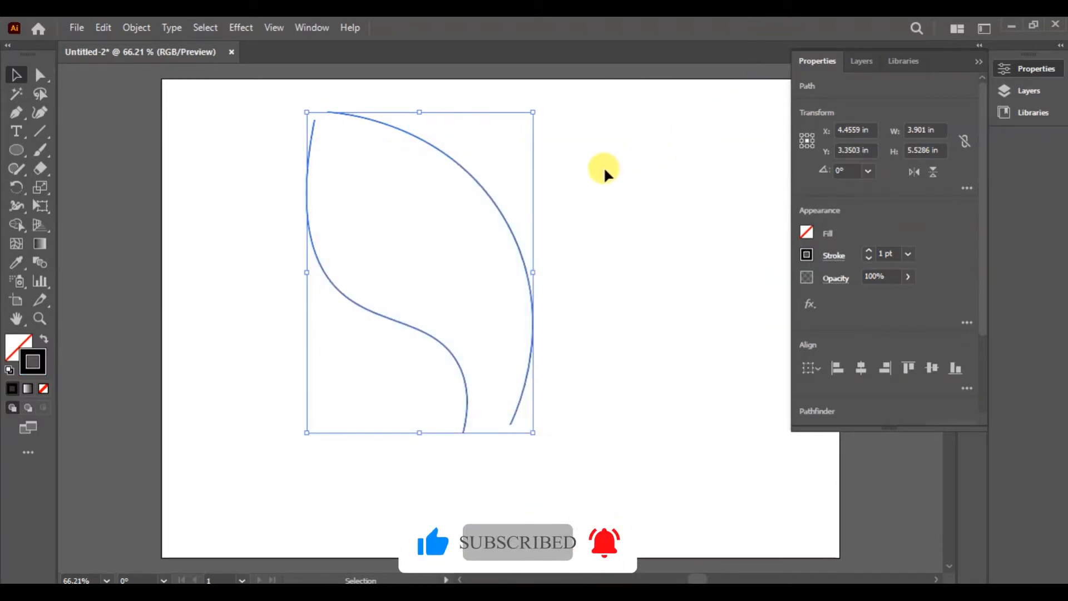
pyautogui.click(131, 25)
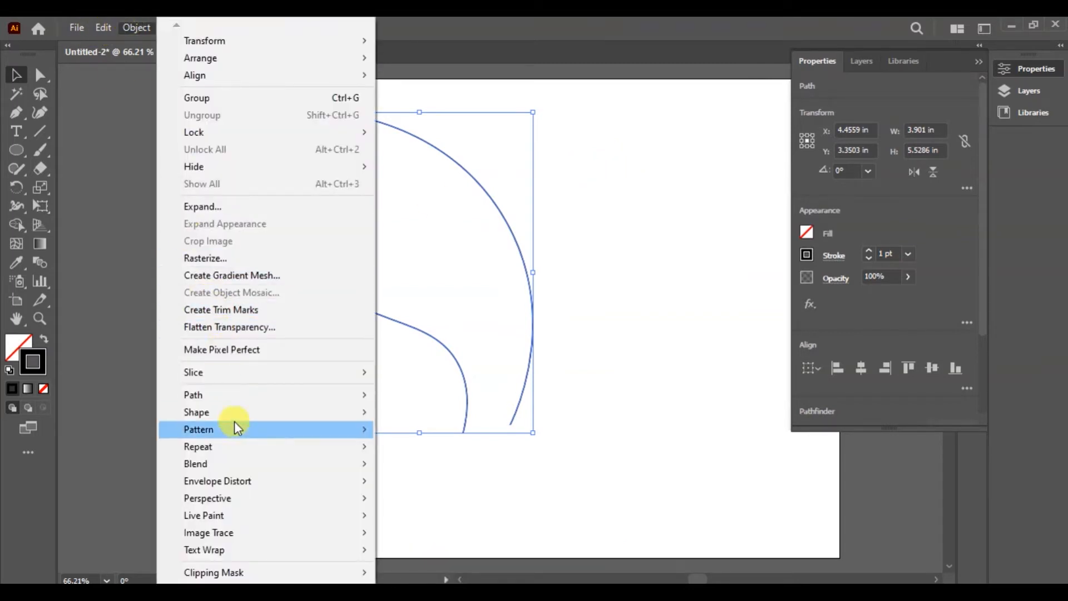
pyautogui.moveTo(239, 468)
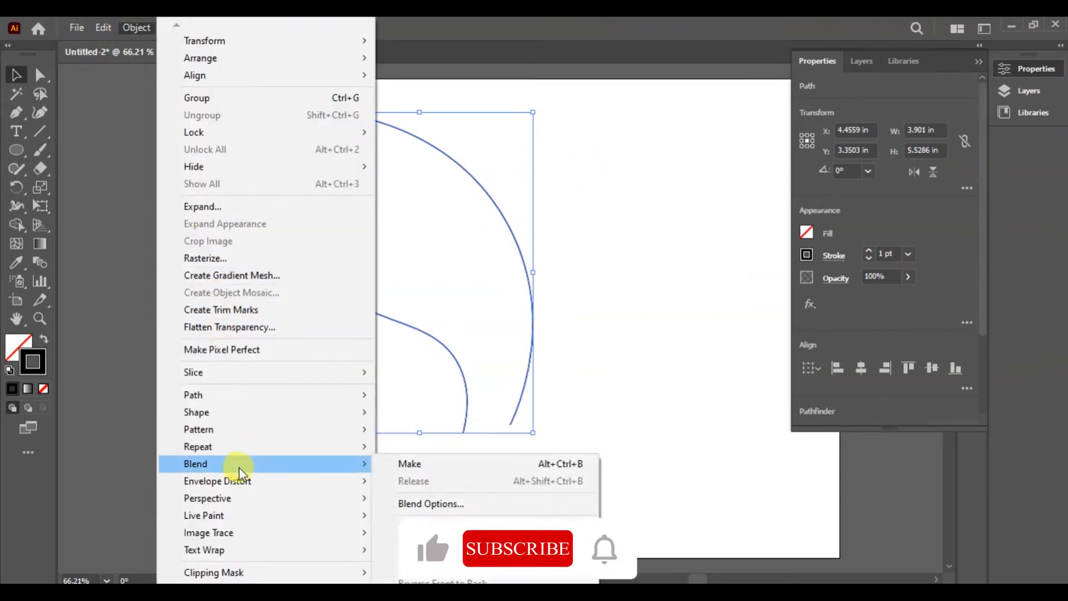
pyautogui.click(429, 466)
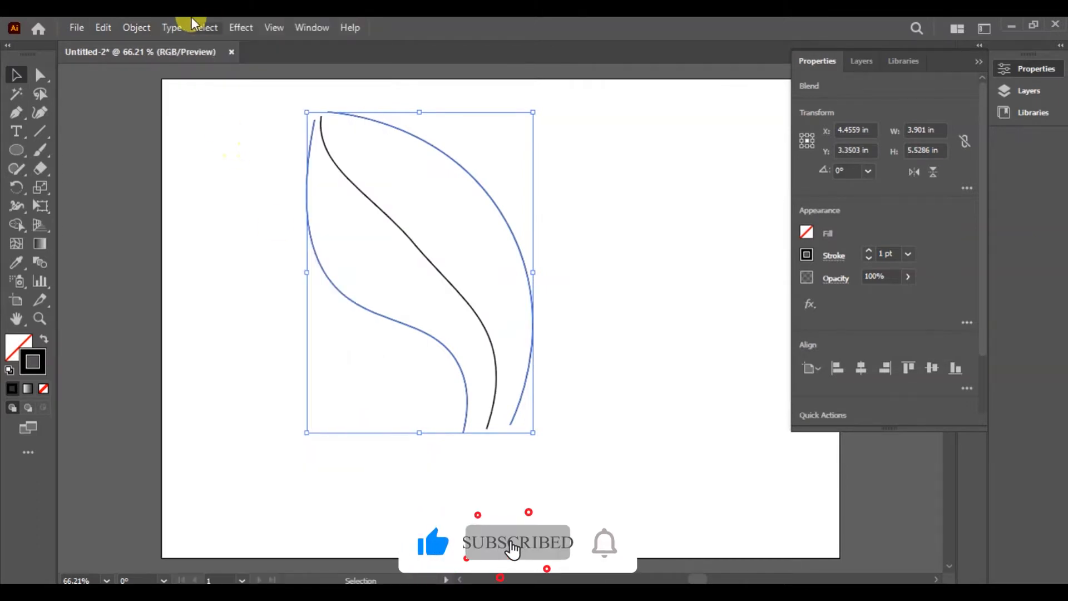
pyautogui.click(133, 27)
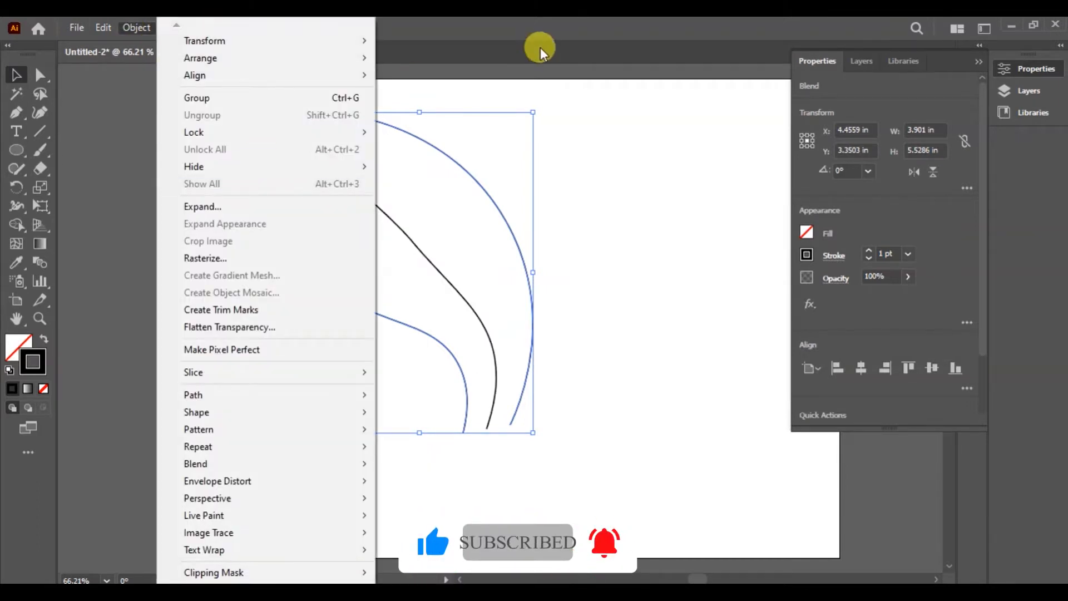
pyautogui.hotkey('ctrl', 'z')
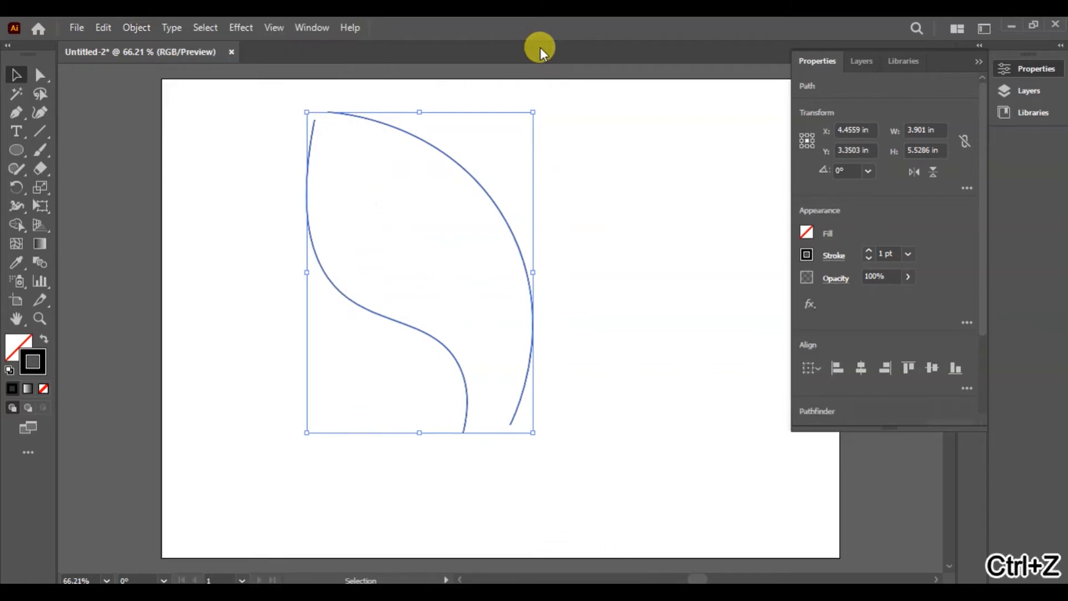
# Give both curves the width profile that tapers at both ends and a stroke weight of 4 pt.
pyautogui.click(838, 257)
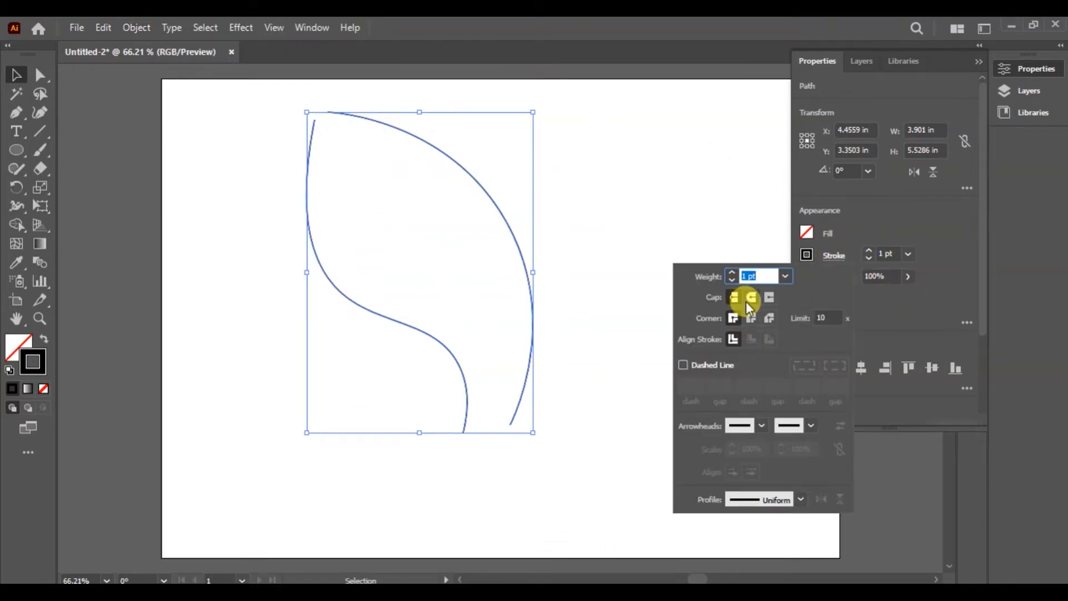
pyautogui.click(802, 499)
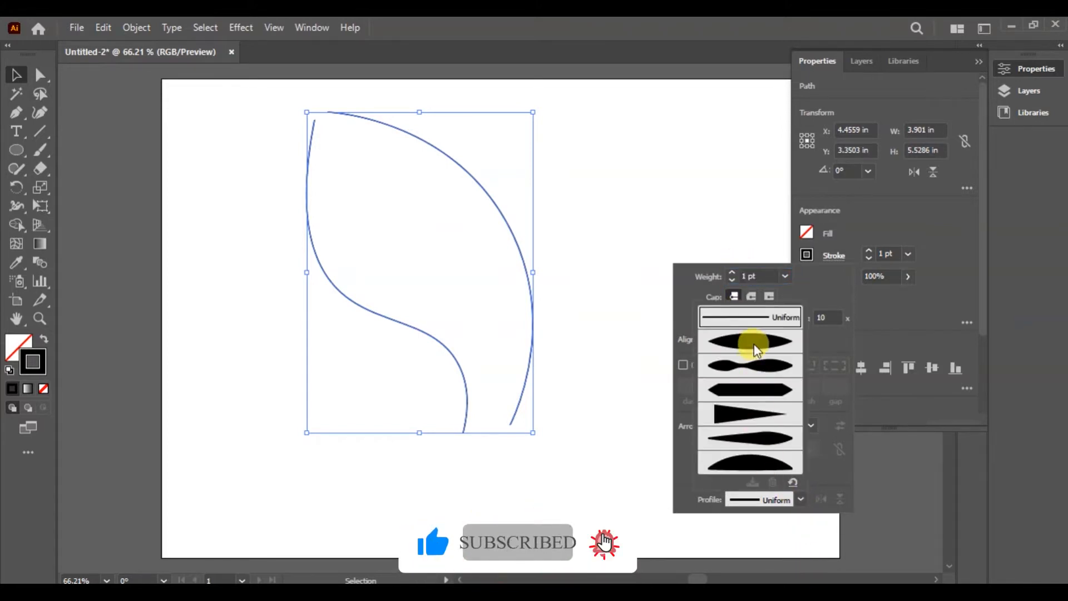
pyautogui.click(757, 350)
pyautogui.click(785, 275)
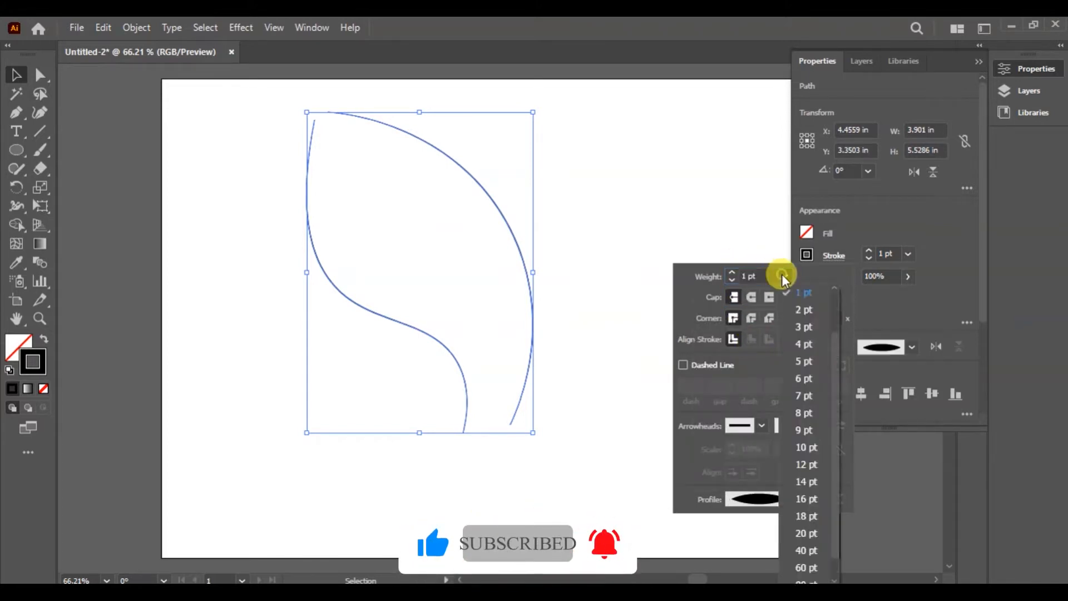
pyautogui.click(794, 343)
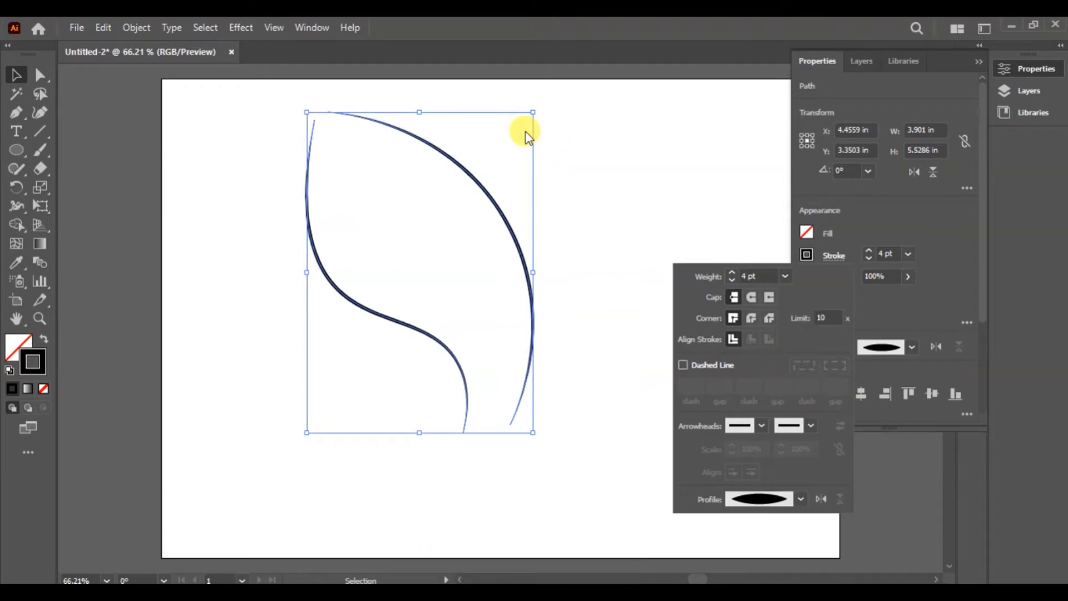
# Make a blend between the two tapered curves.
pyautogui.click(137, 28)
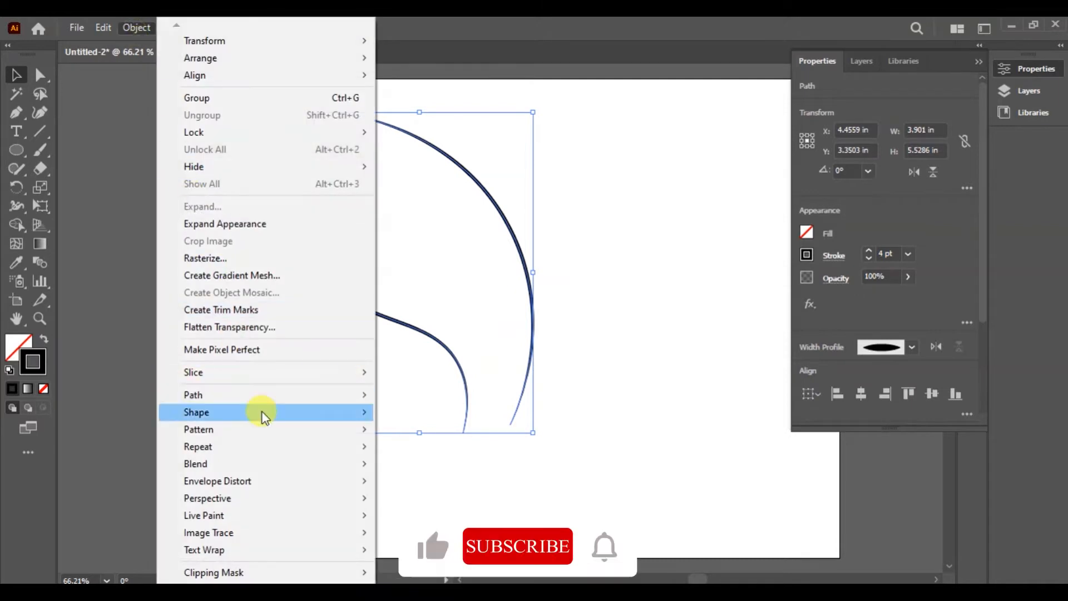
pyautogui.moveTo(275, 456)
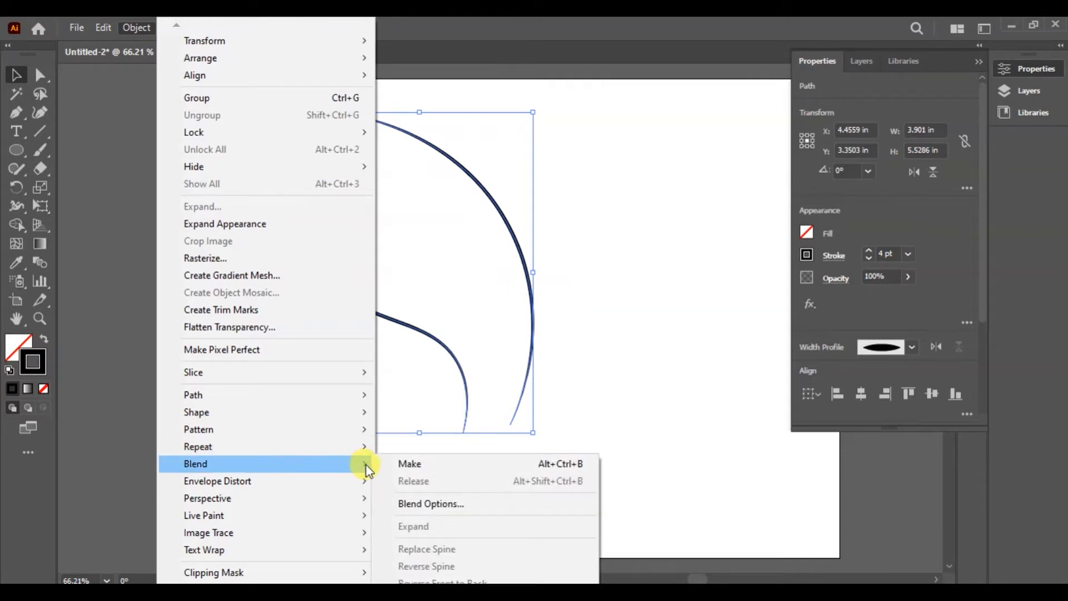
pyautogui.click(393, 463)
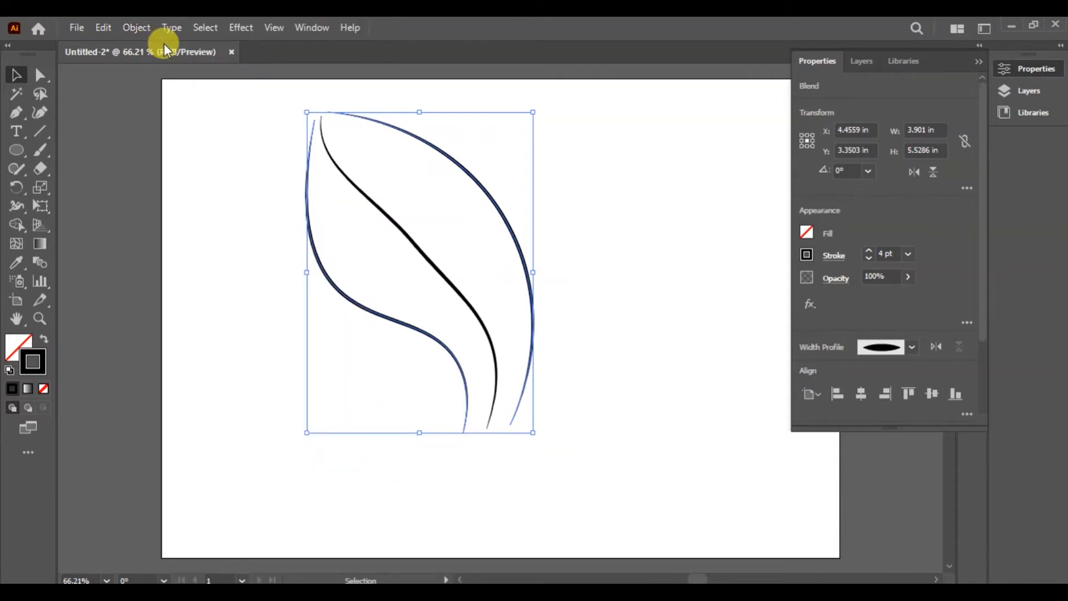
# Set the blend's spacing to Specified Steps with 30 steps, previewing the result before applying it.
pyautogui.click(136, 32)
pyautogui.moveTo(262, 460)
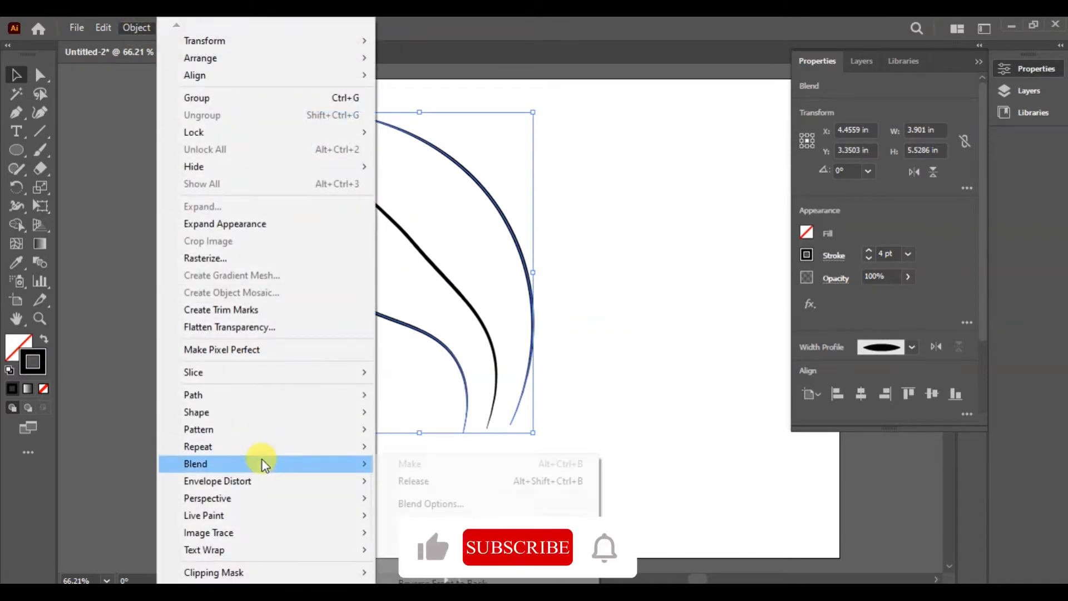
pyautogui.click(482, 503)
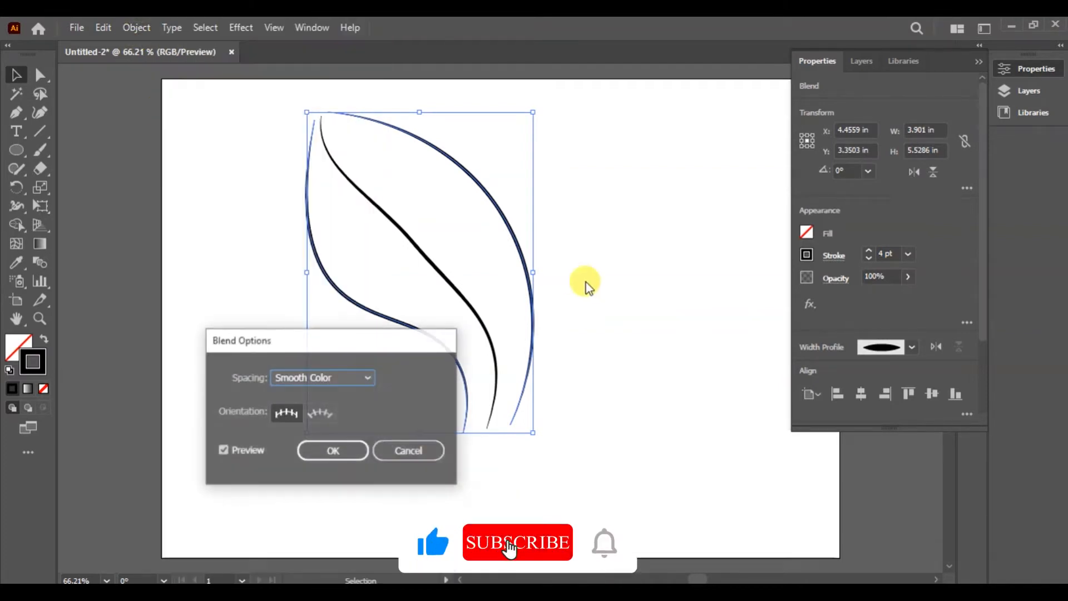
pyautogui.click(345, 378)
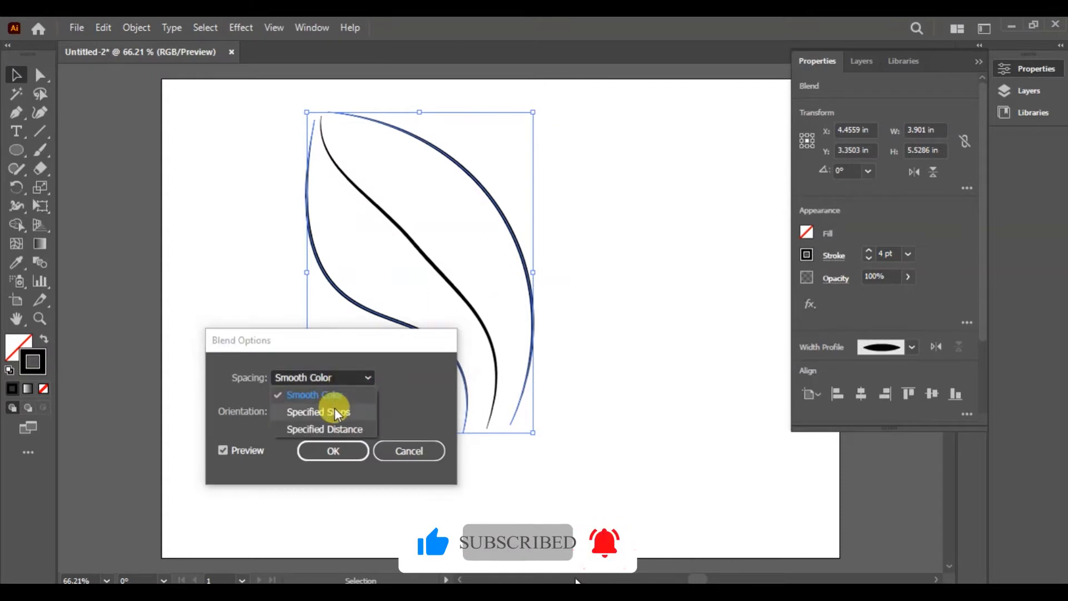
pyautogui.click(335, 410)
pyautogui.write('30')
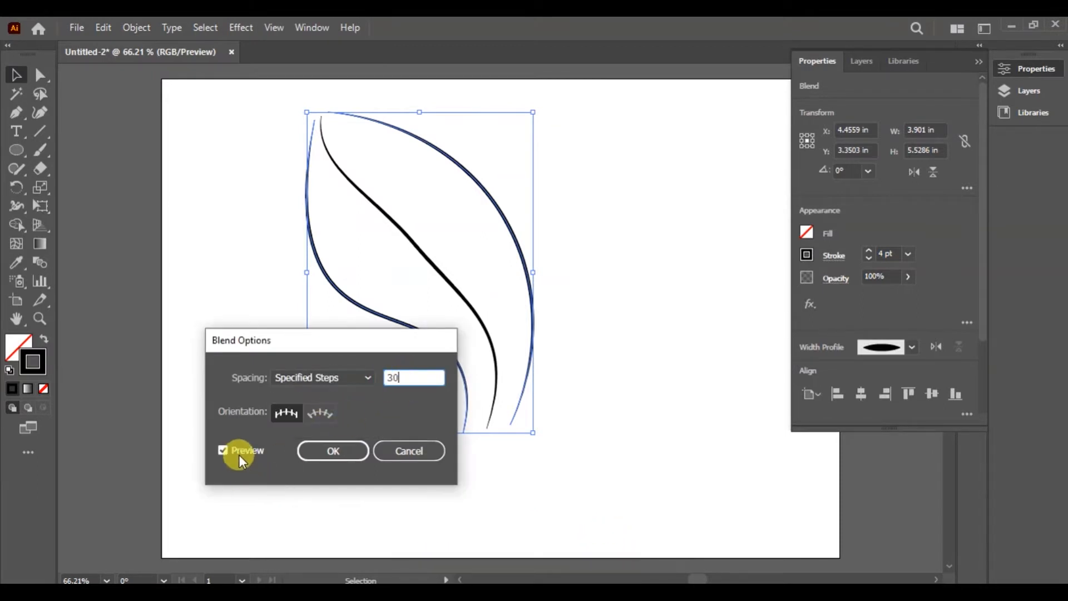
pyautogui.click(239, 456)
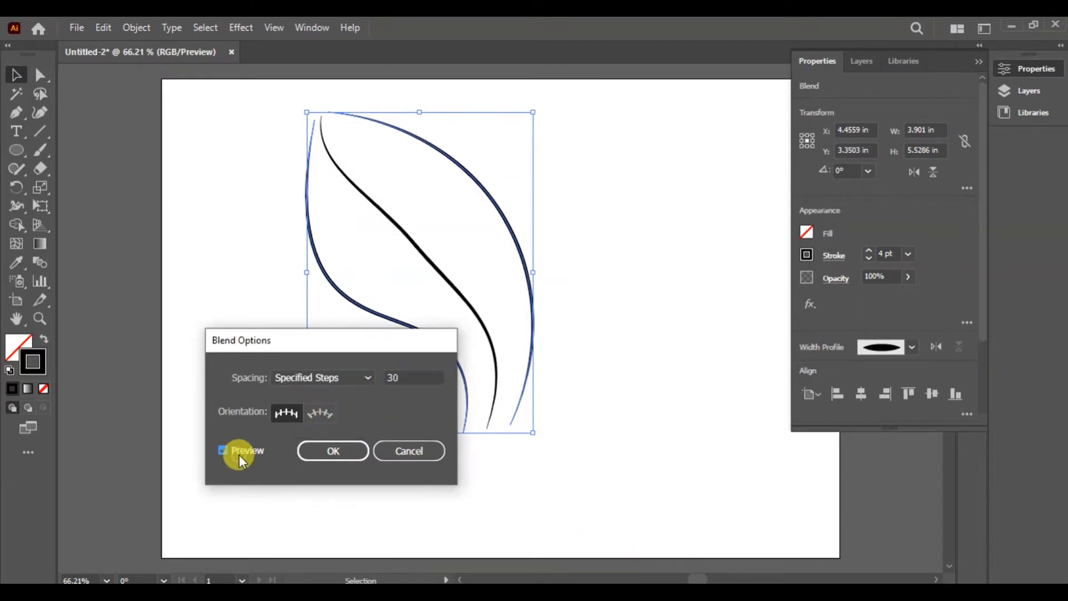
pyautogui.click(222, 449)
pyautogui.click(238, 449)
pyautogui.click(237, 449)
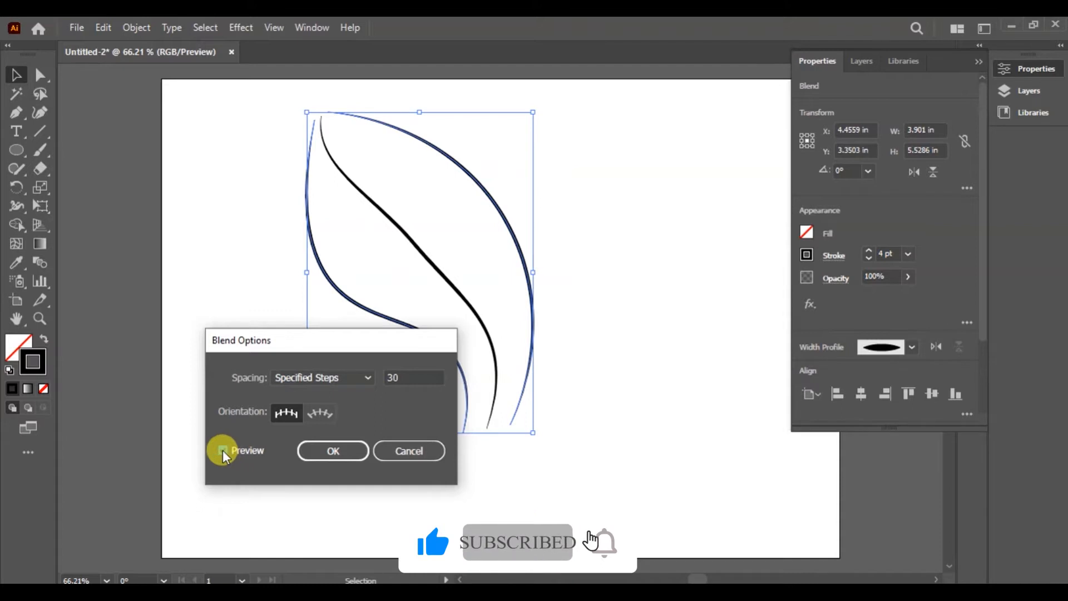
pyautogui.click(223, 449)
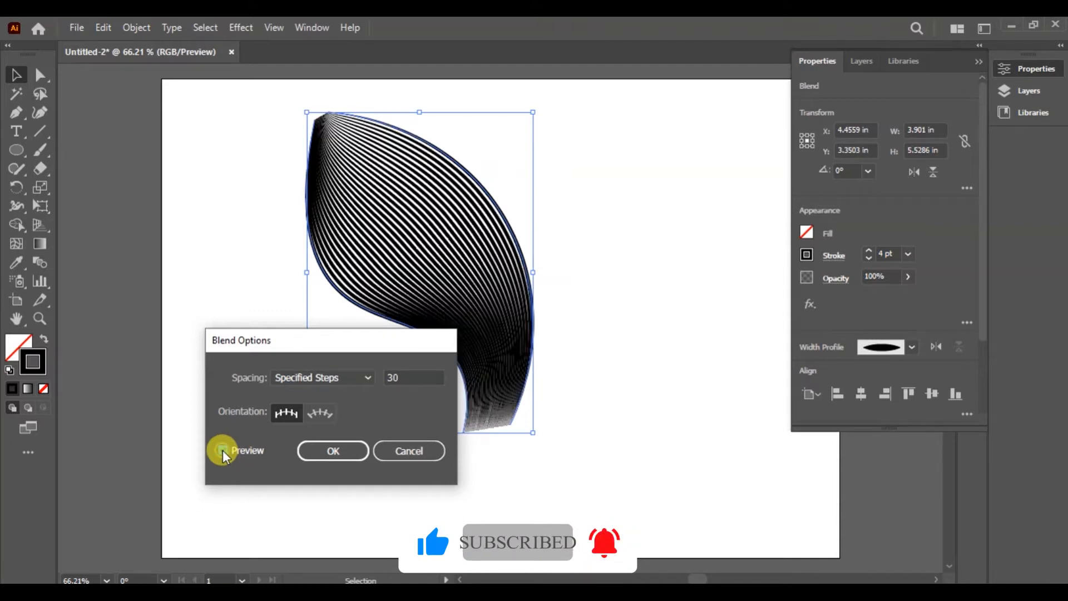
pyautogui.click(281, 410)
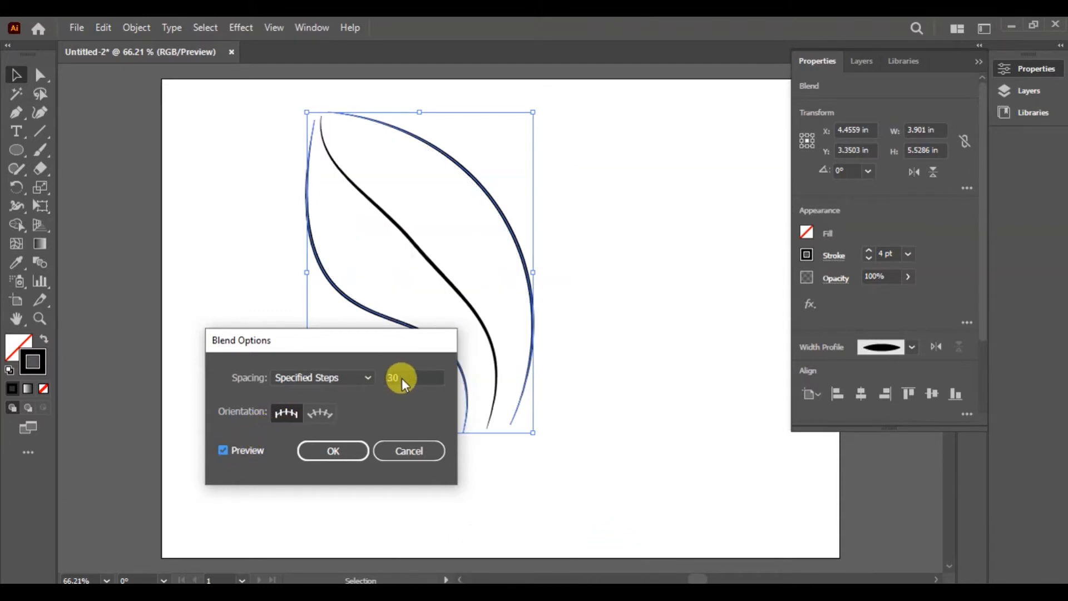
pyautogui.click(347, 456)
pyautogui.press('Return')
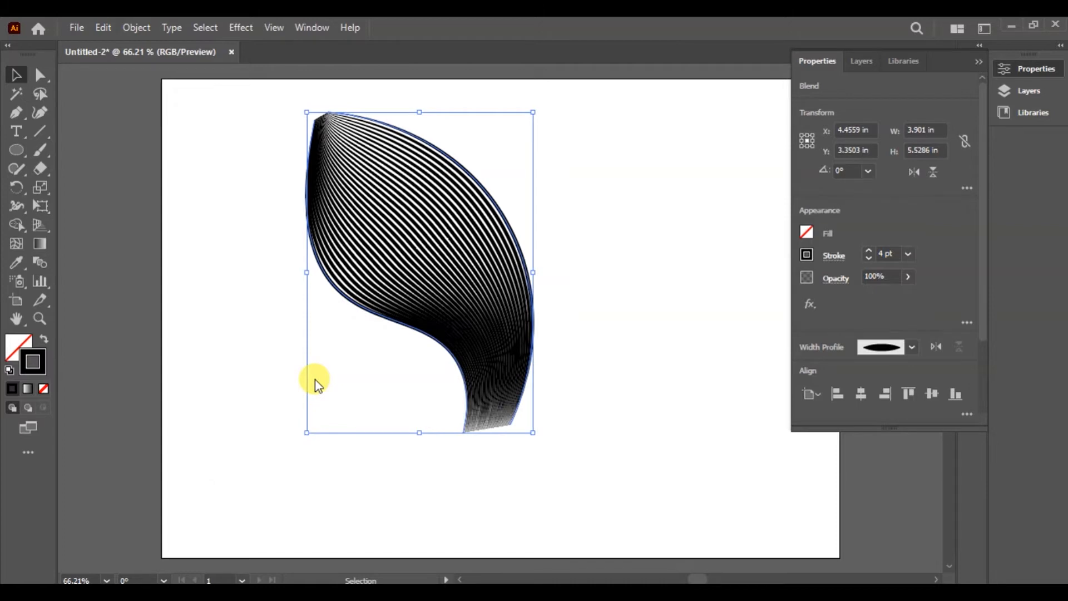
# Select the whole blend and reduce its stroke weight to 3 pt, and further to 2 pt.
pyautogui.click(338, 362)
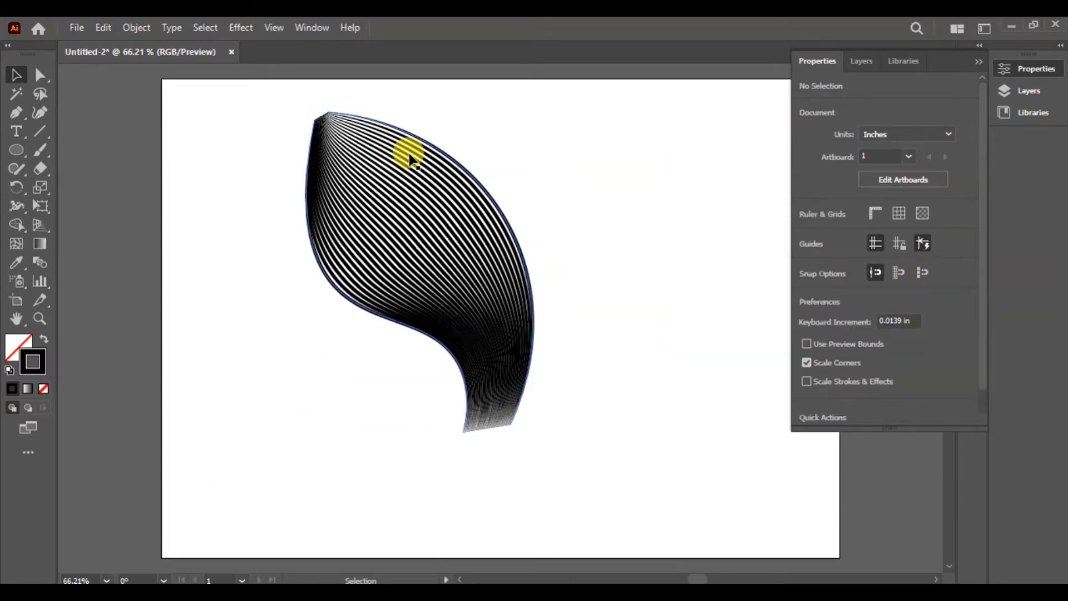
pyautogui.hotkey('ctrl', 'a')
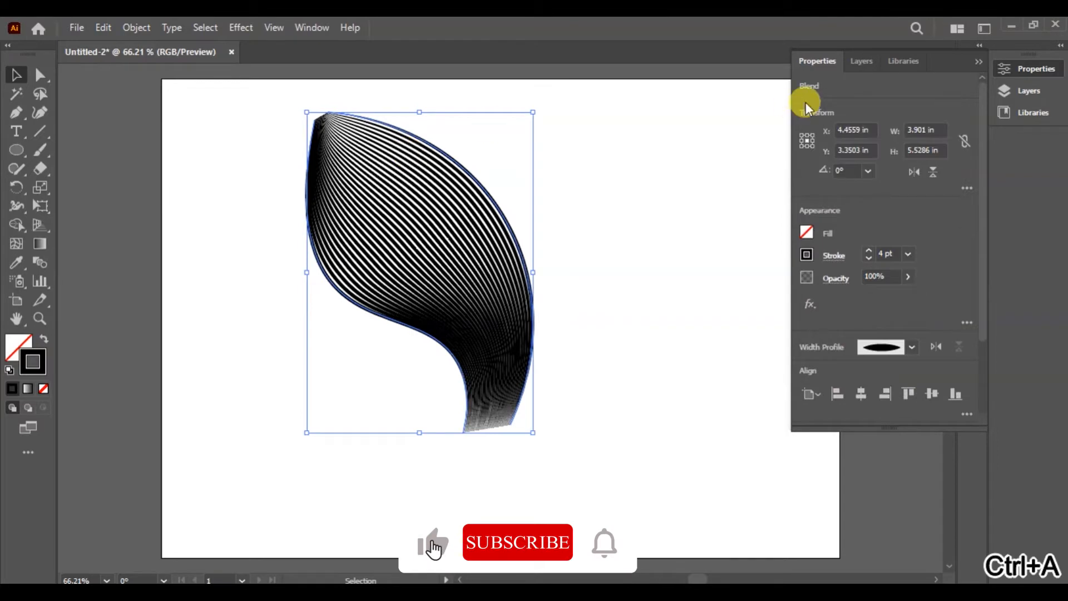
pyautogui.click(908, 254)
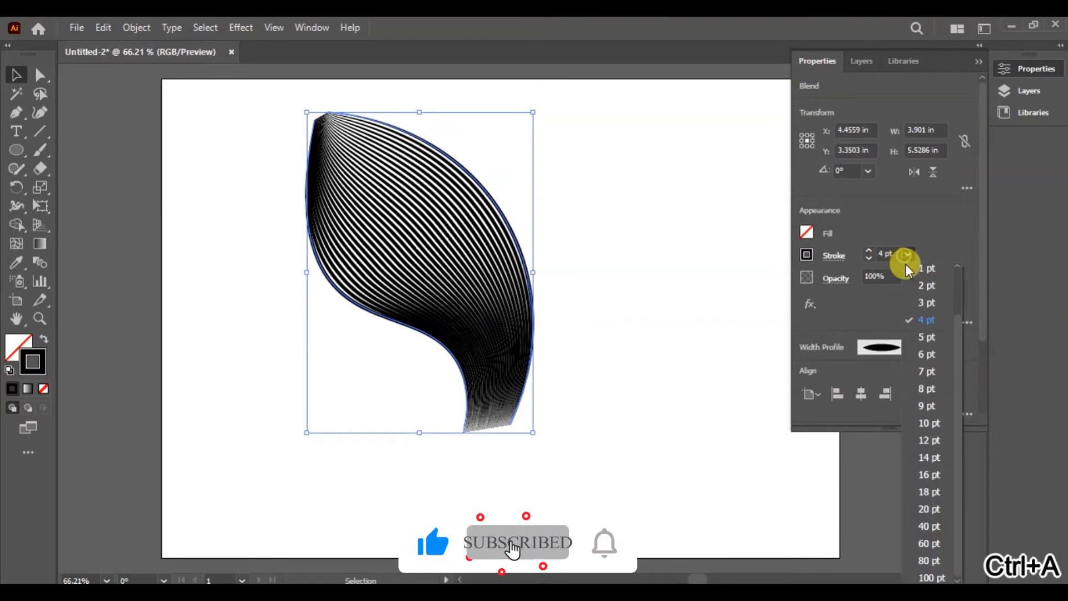
pyautogui.click(923, 298)
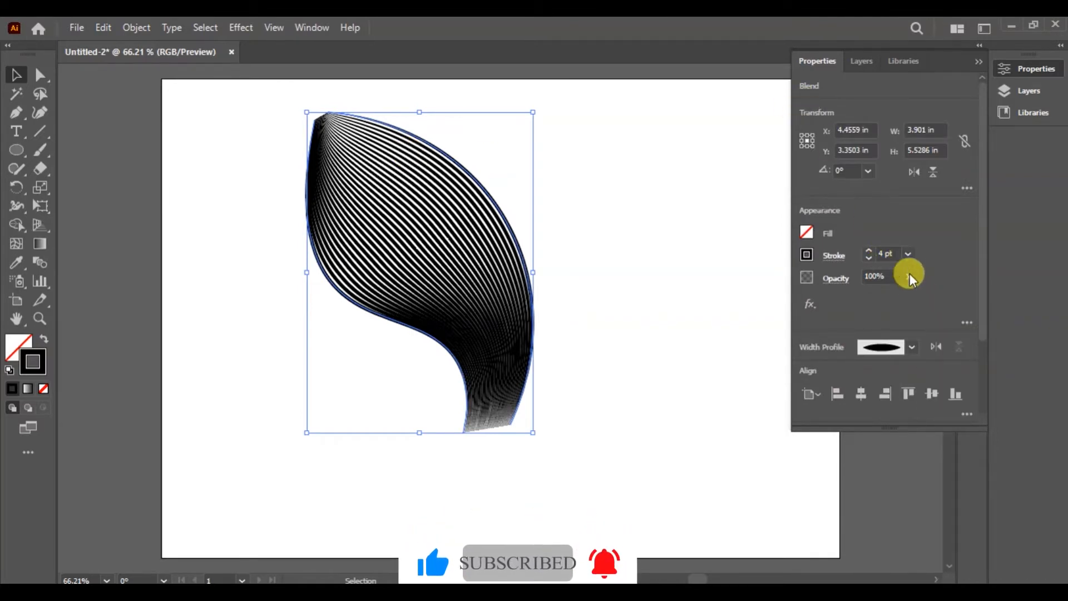
pyautogui.scroll(-1, 907, 255)
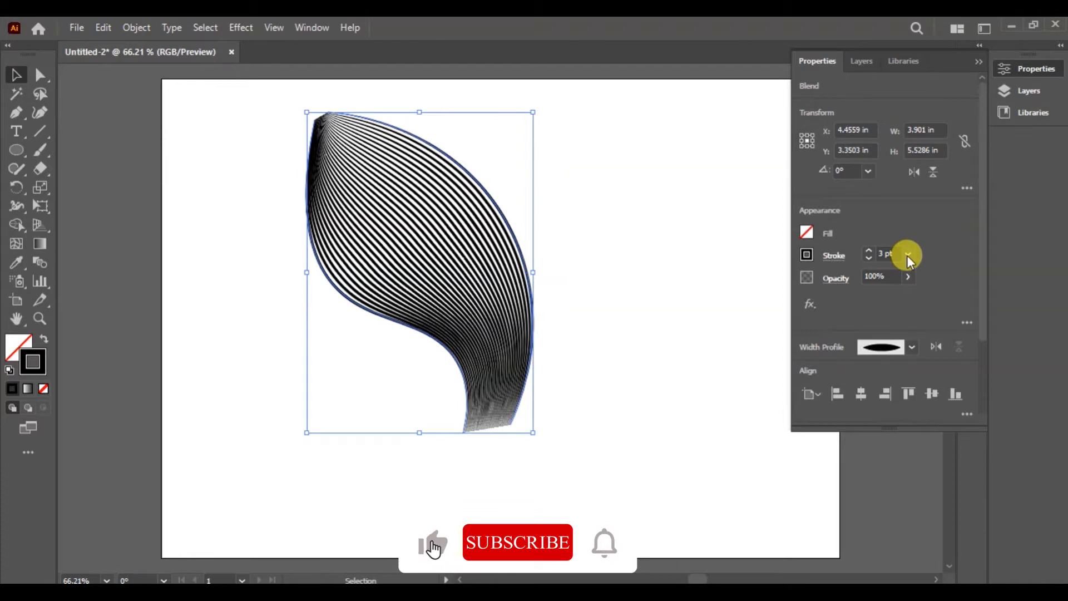
pyautogui.click(907, 255)
pyautogui.click(909, 285)
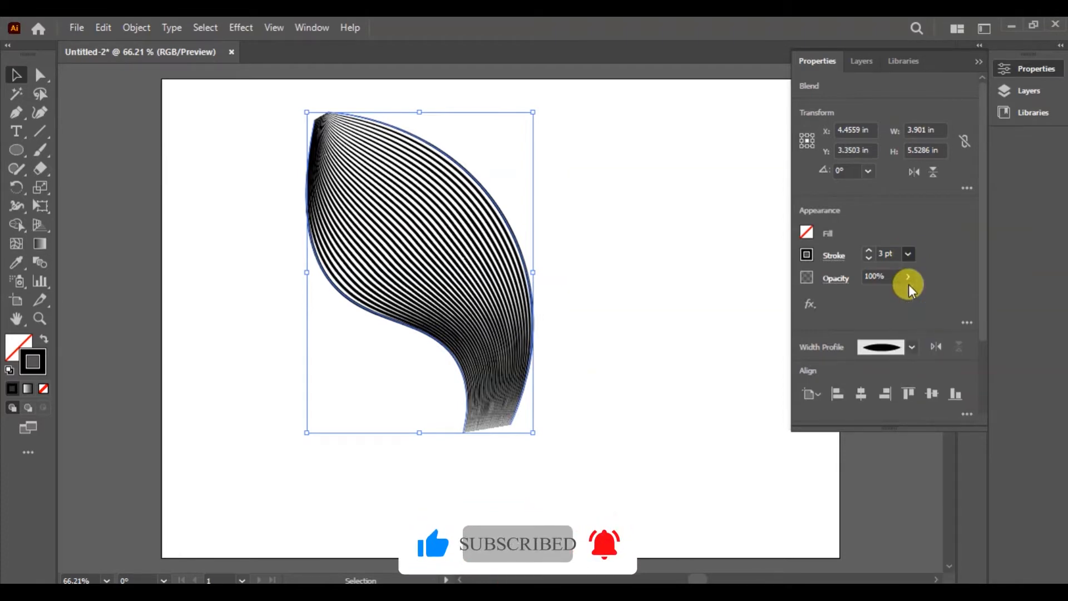
pyautogui.click(39, 75)
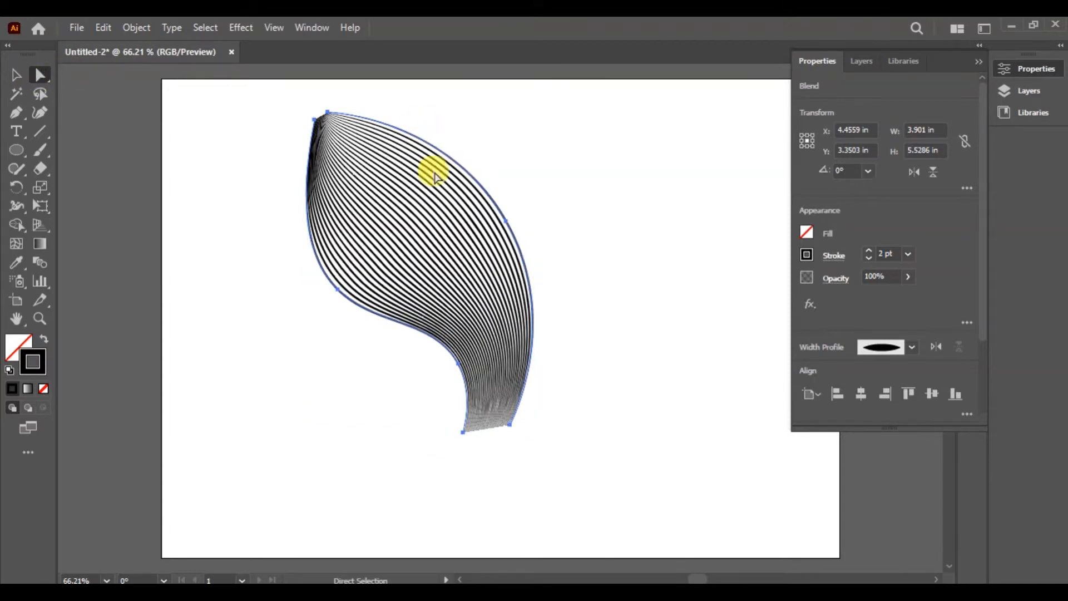
pyautogui.click(463, 432)
pyautogui.moveTo(458, 435); pyautogui.dragTo(555, 434)
pyautogui.hotkey('ctrl', 'z')
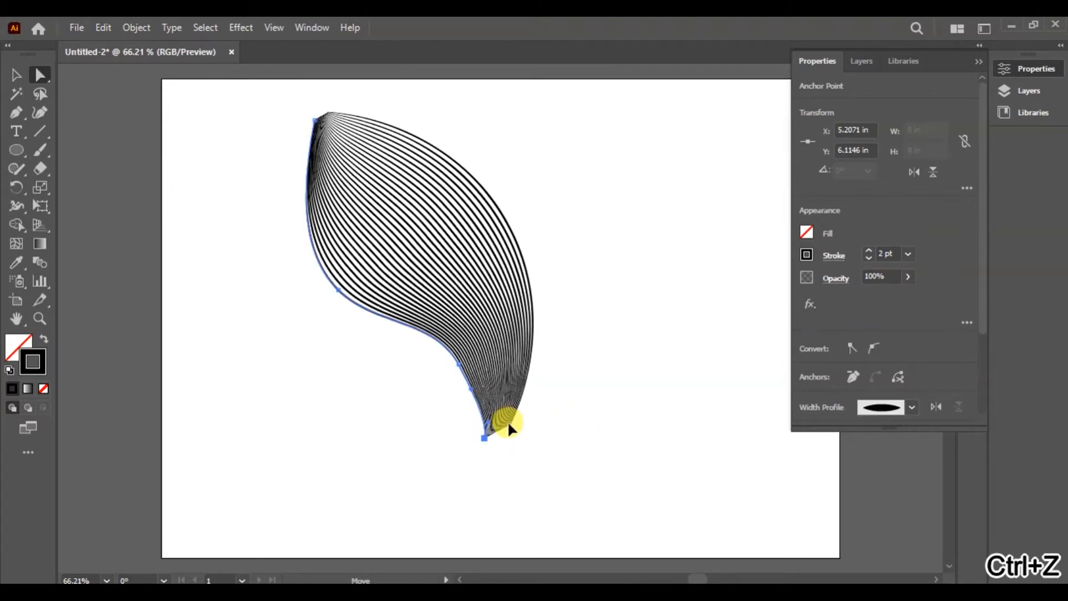
pyautogui.hotkey('ctrl', 'z')
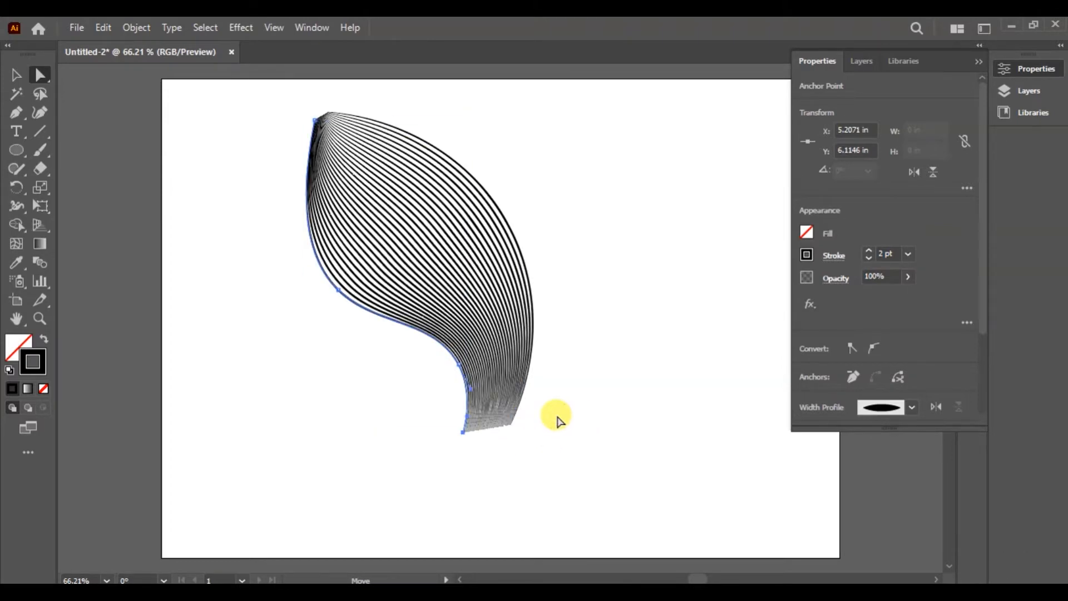
# Move the outer right curve's lower end point about 0.32 in left and 0.27 in down, toward the left curve's lower end.
pyautogui.click(556, 417)
pyautogui.click(511, 429)
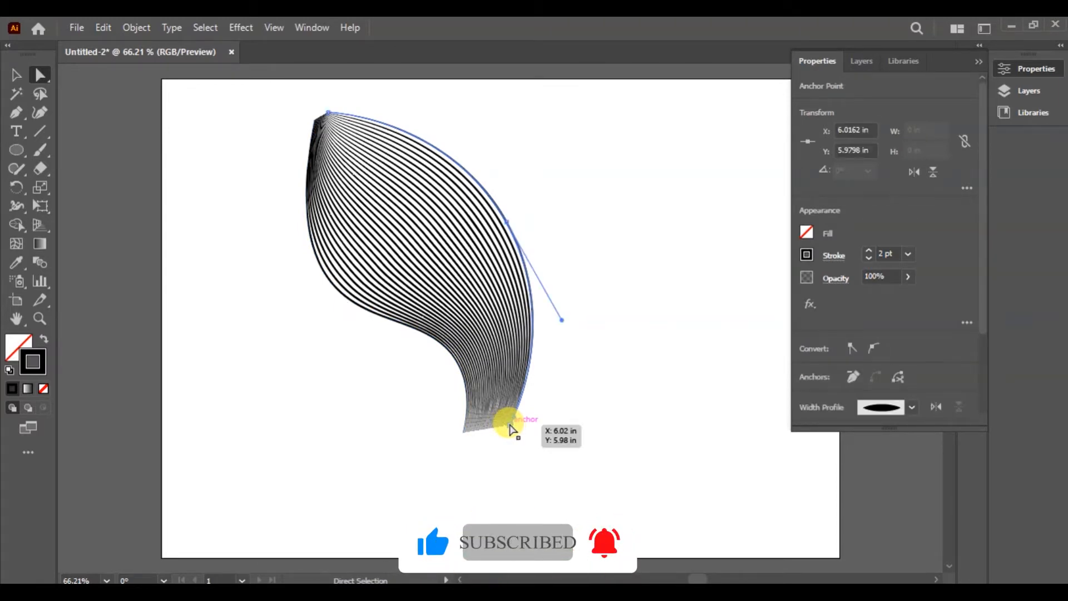
pyautogui.press('Down')
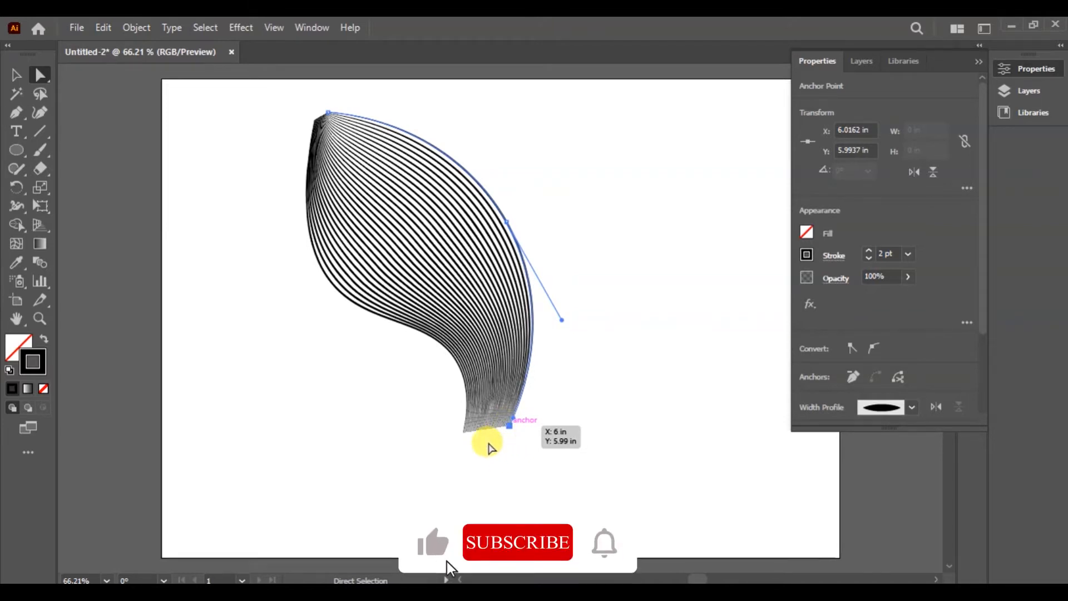
pyautogui.moveTo(509, 425); pyautogui.dragTo(468, 442)
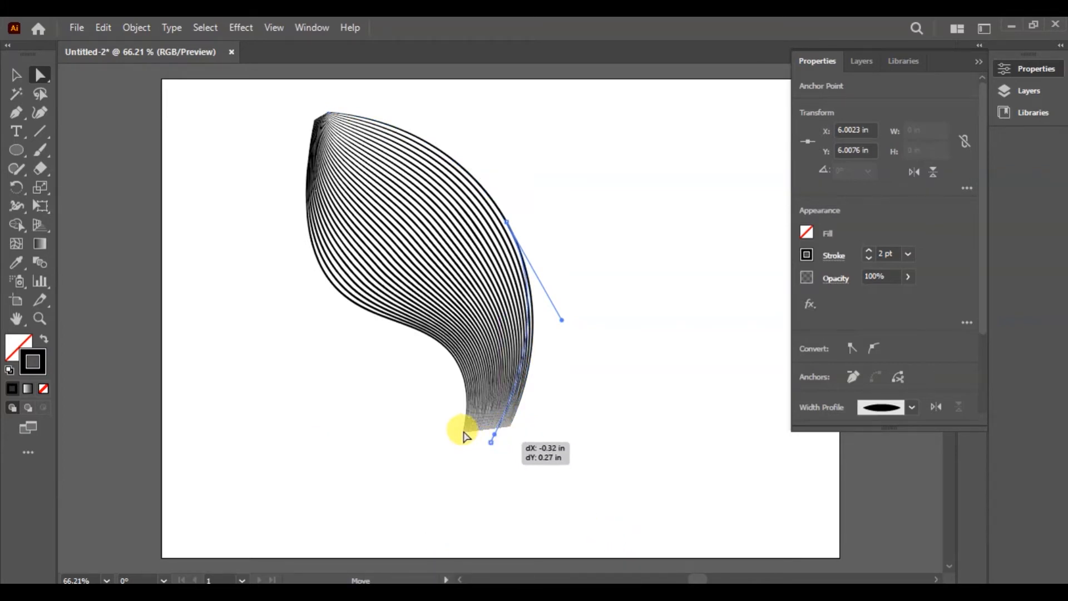
pyautogui.moveTo(464, 435); pyautogui.dragTo(465, 436)
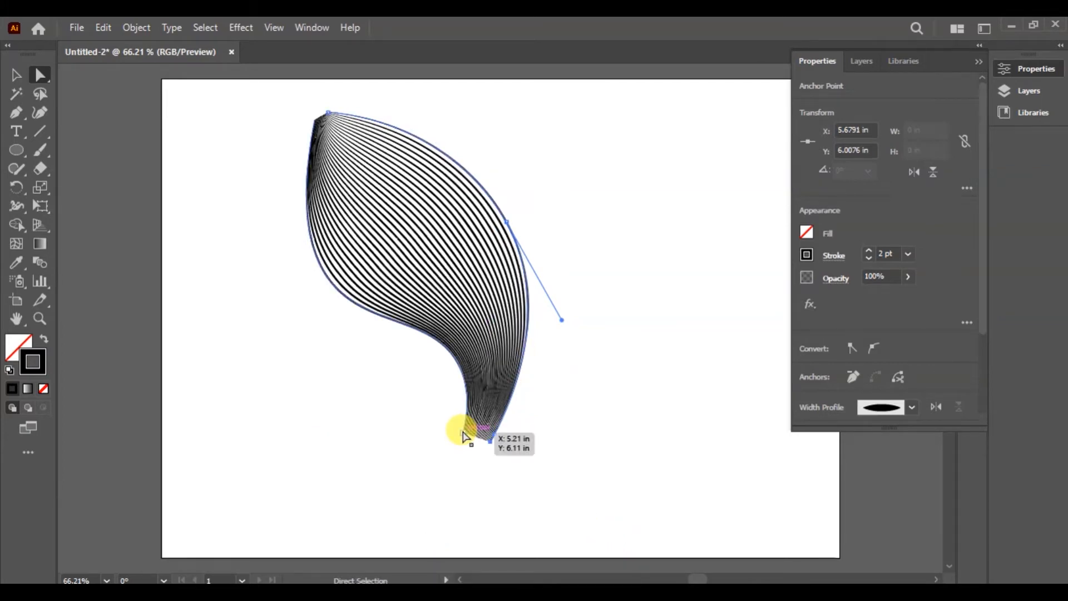
pyautogui.click(466, 437)
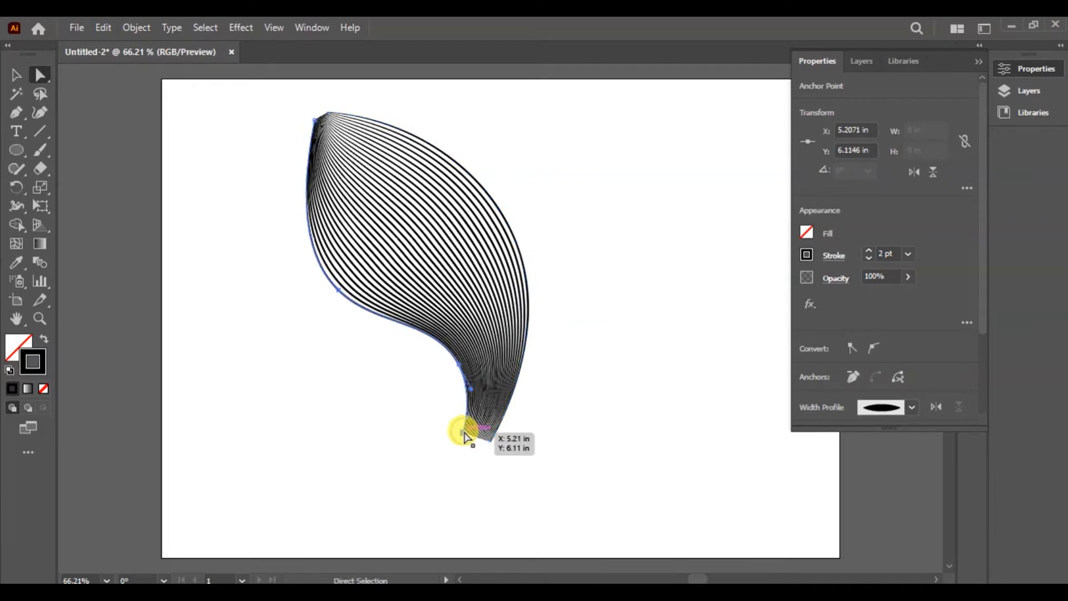
pyautogui.moveTo(467, 437); pyautogui.dragTo(537, 450)
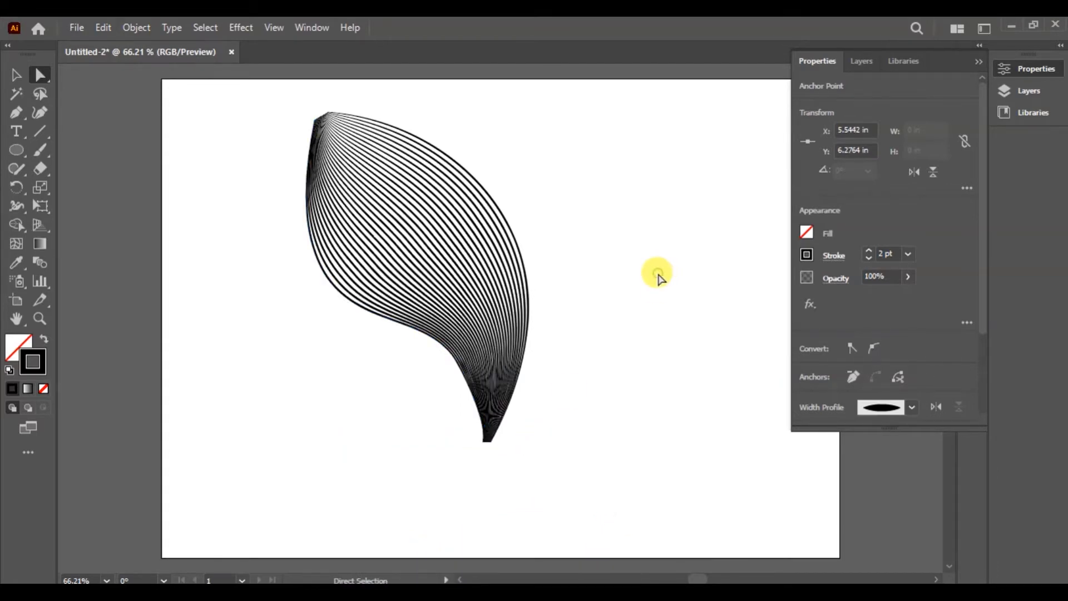
pyautogui.click(657, 274)
pyautogui.hotkey('ctrl', 'z')
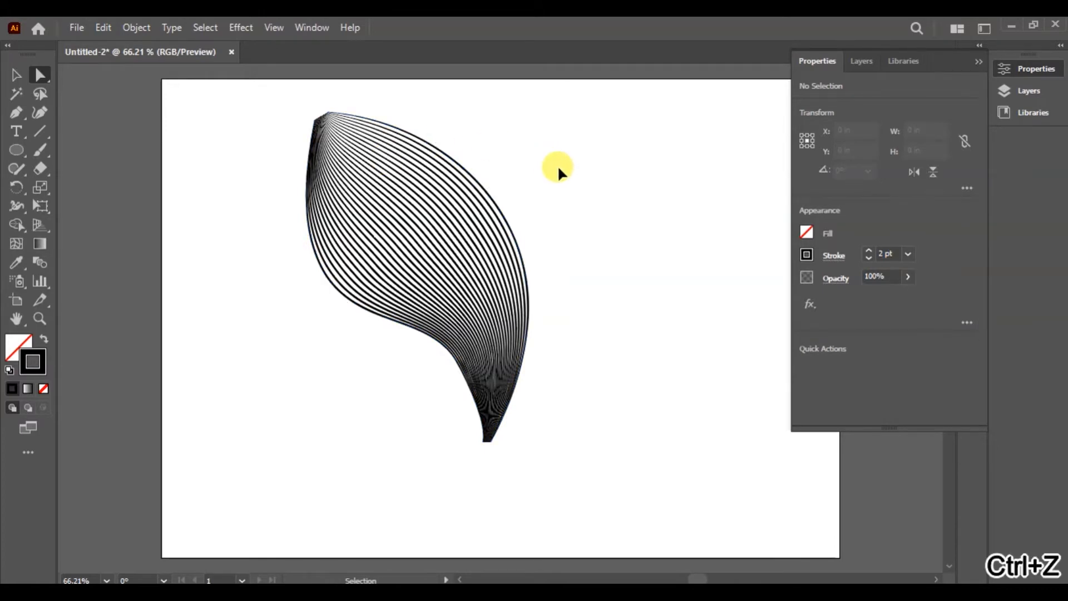
pyautogui.hotkey('ctrl', 'z')
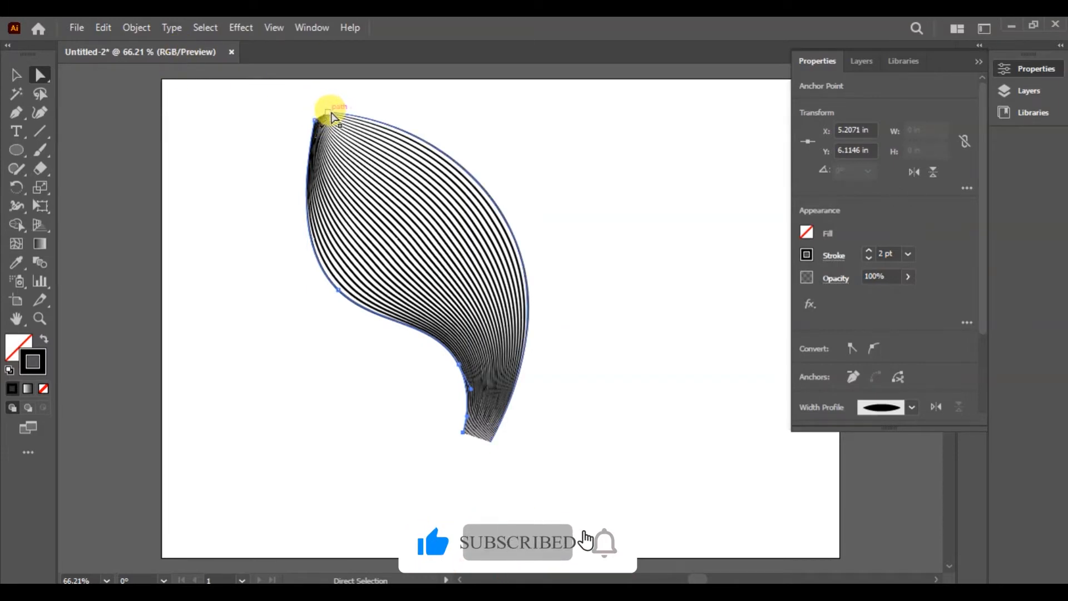
# Shift the blend up about 0.07 in, and move the right curve's lower end point about 0.26 in left and 0.18 in down.
pyautogui.moveTo(316, 118); pyautogui.dragTo(314, 93)
pyautogui.moveTo(388, 116); pyautogui.dragTo(312, 115)
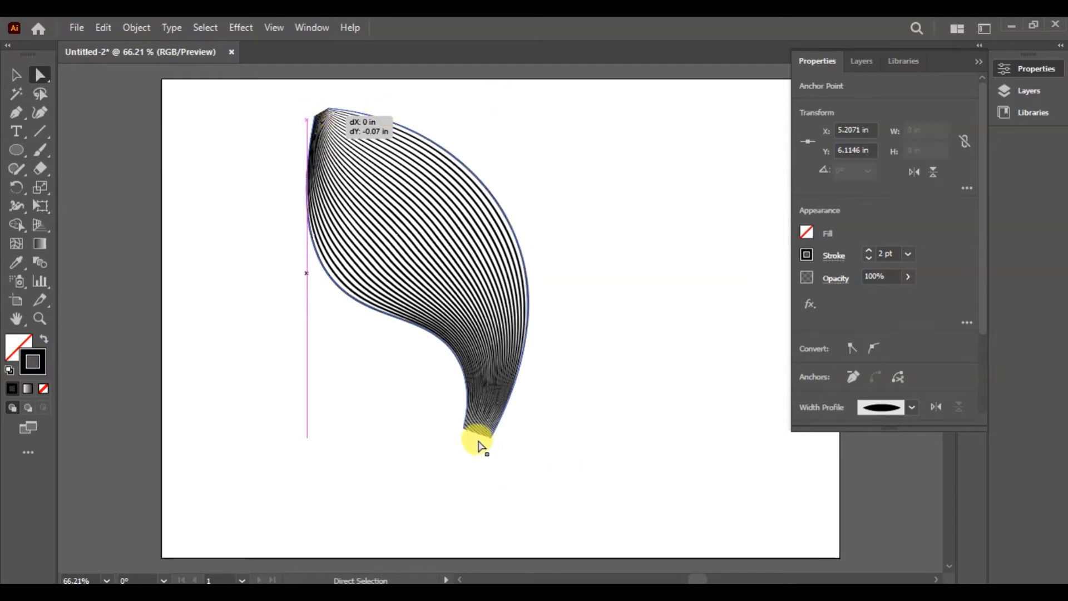
pyautogui.click(464, 429)
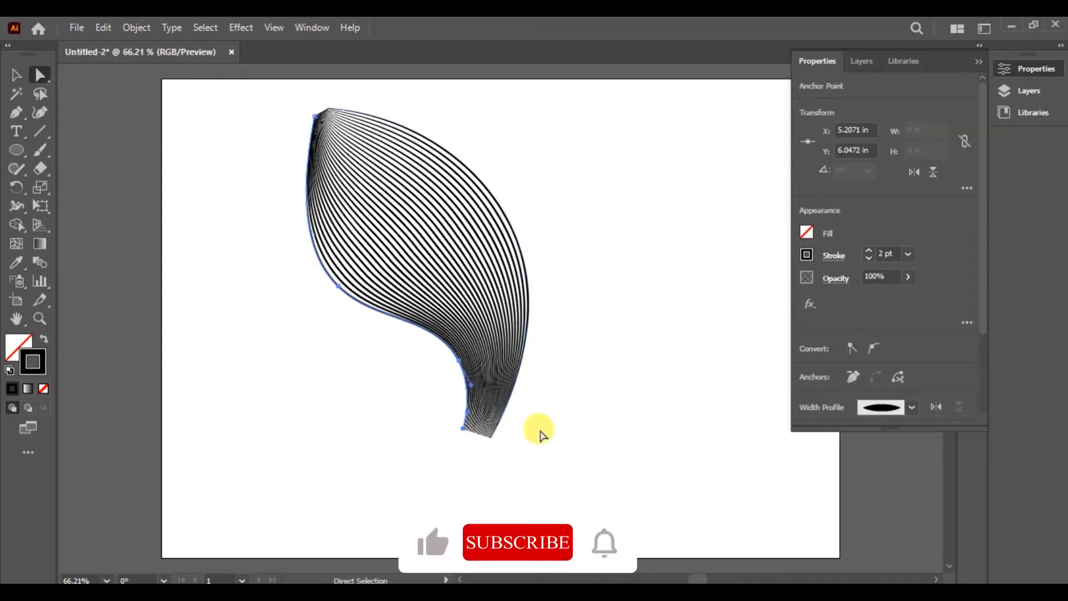
pyautogui.click(491, 439)
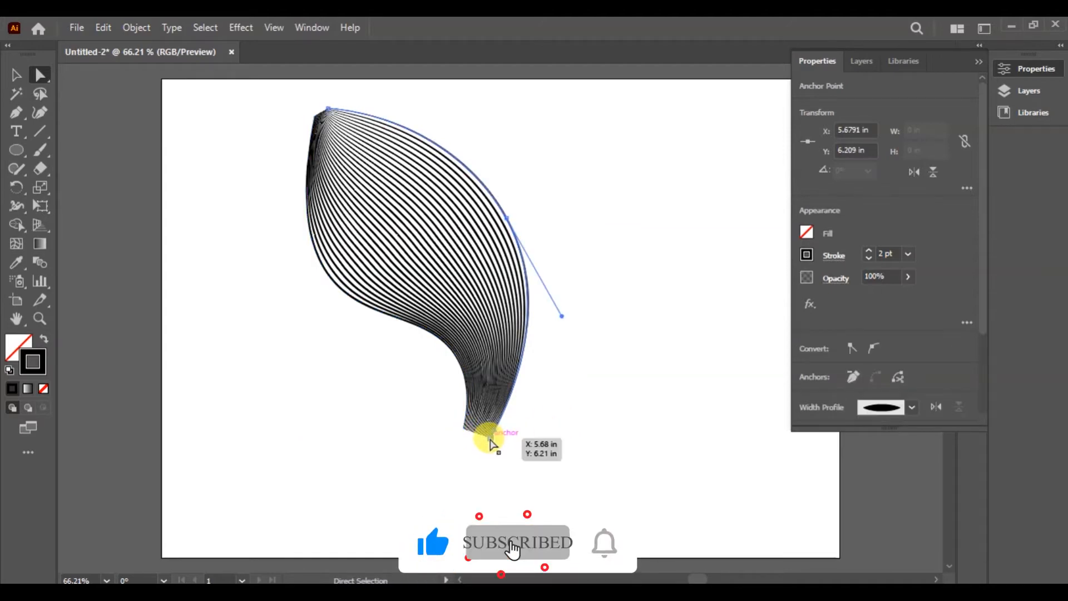
pyautogui.moveTo(490, 440); pyautogui.dragTo(464, 429)
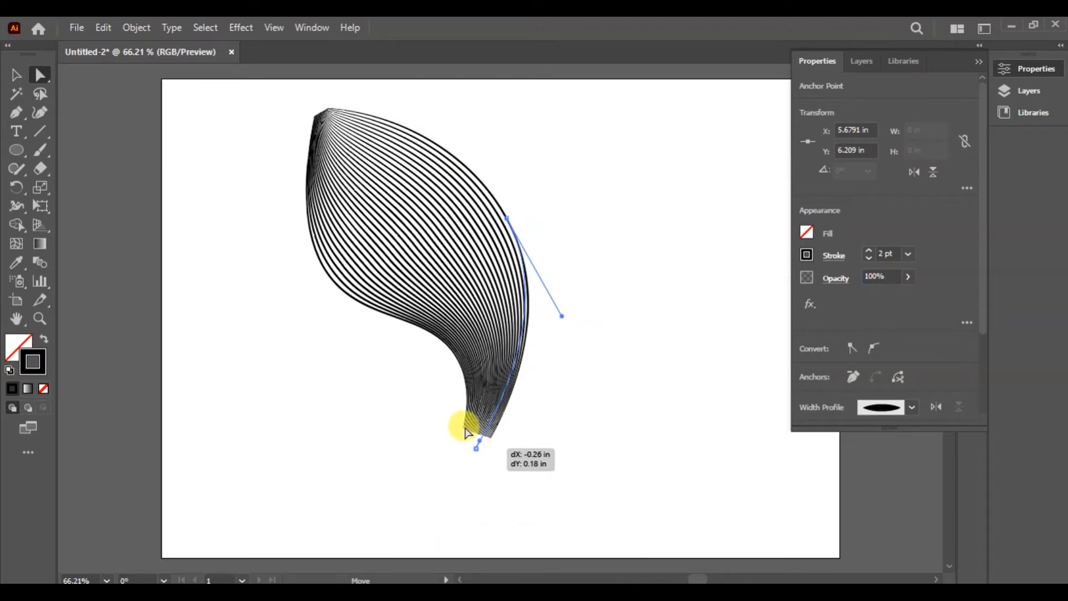
pyautogui.moveTo(465, 432); pyautogui.dragTo(467, 433)
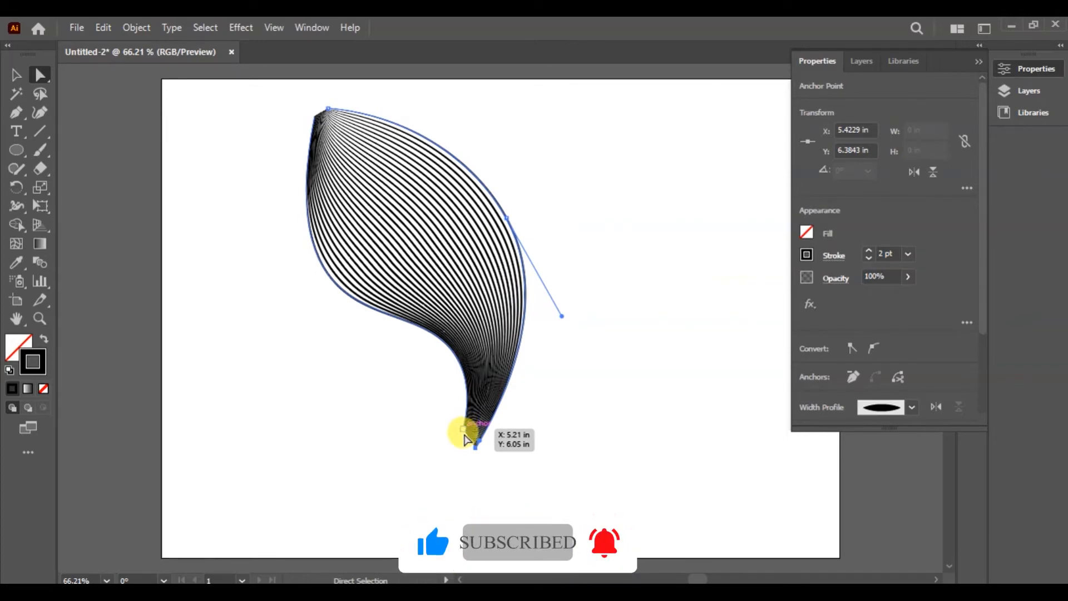
# Move the left curve's lower end point onto the right curve's lower end so the blend closes in a sharp tip.
pyautogui.click(465, 434)
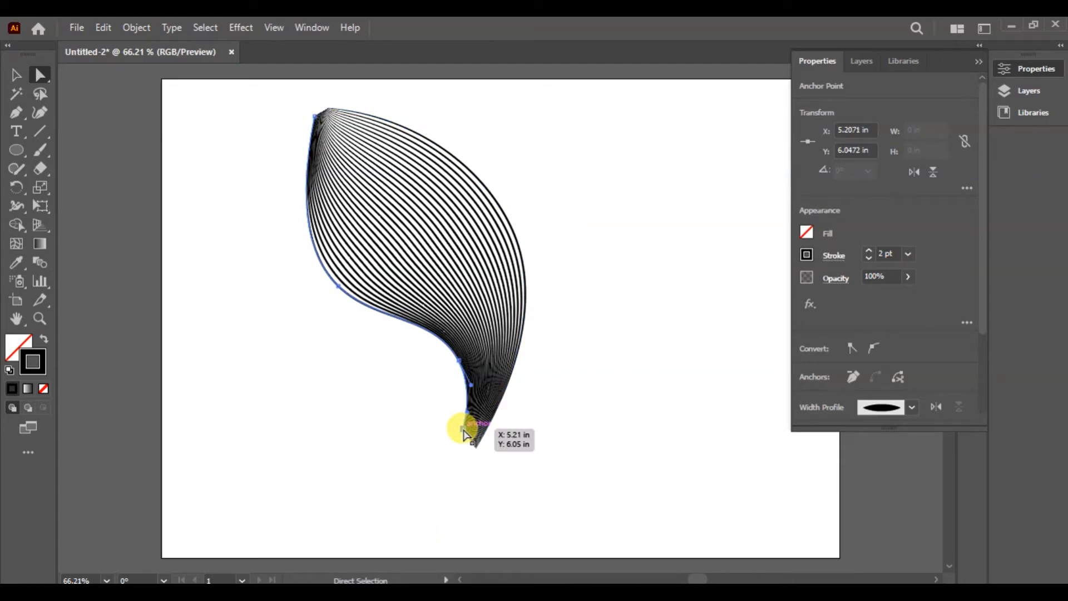
pyautogui.press('Down')
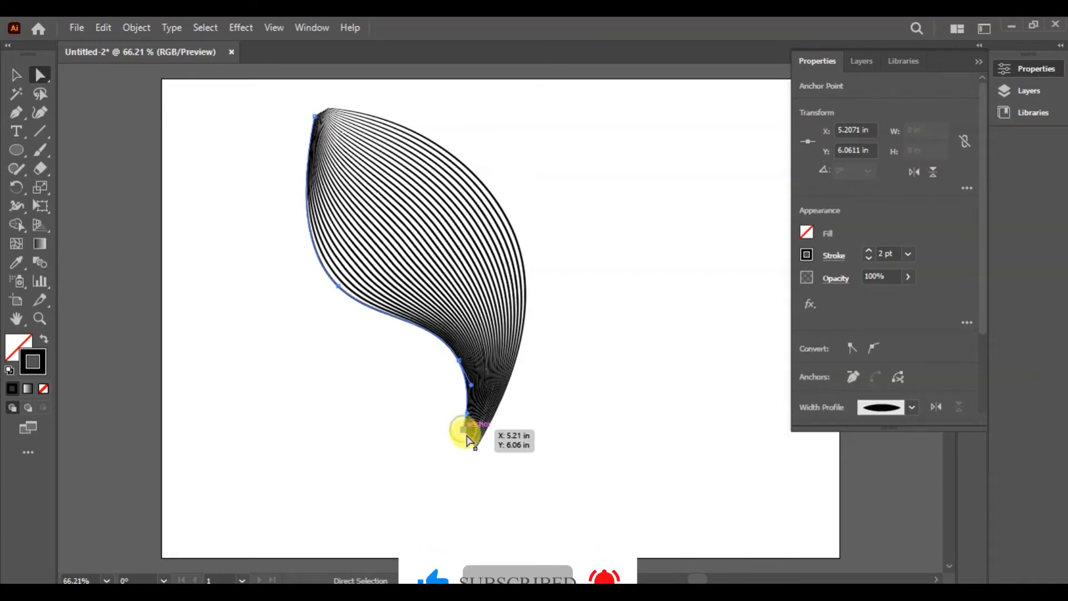
pyautogui.moveTo(464, 432); pyautogui.dragTo(475, 450)
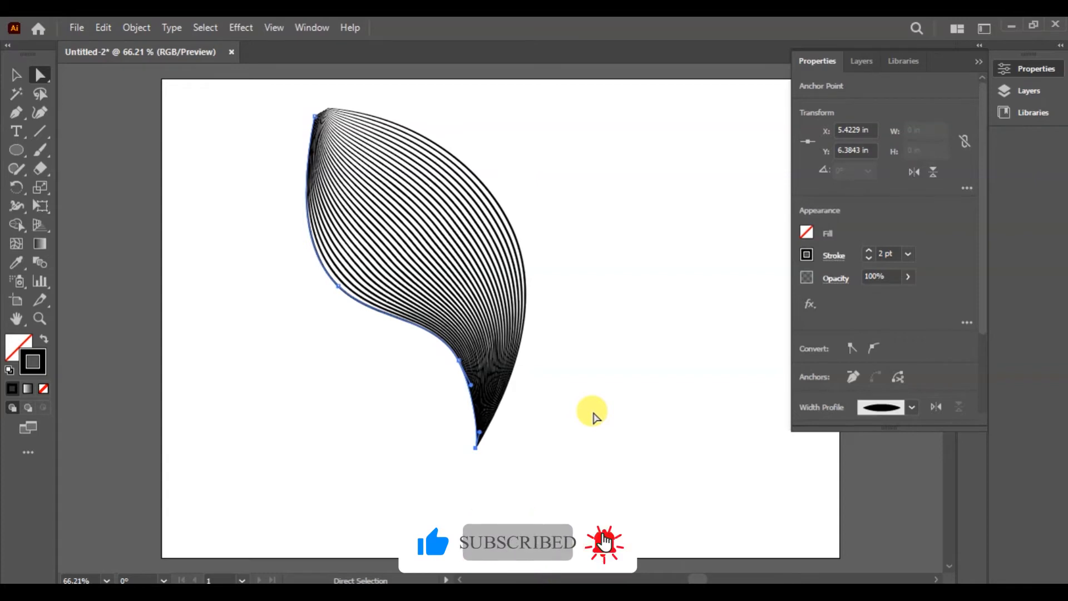
pyautogui.click(593, 416)
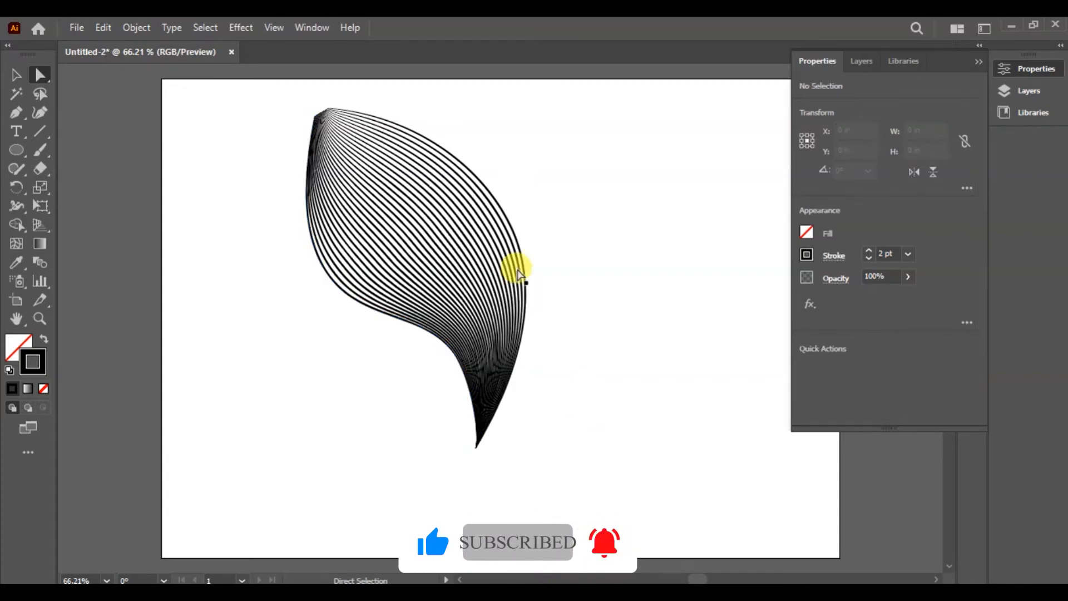
# Move the left curve's upper end point slightly right and the right curve's upper end point slightly down to narrow the blend's upper tip.
pyautogui.click(316, 118)
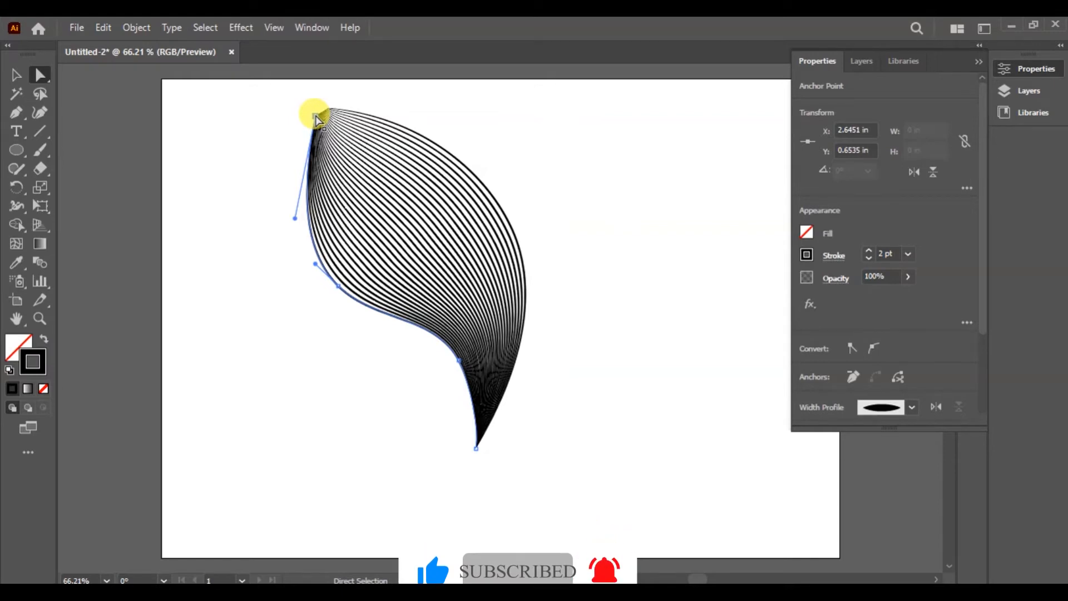
pyautogui.moveTo(317, 119); pyautogui.dragTo(325, 118)
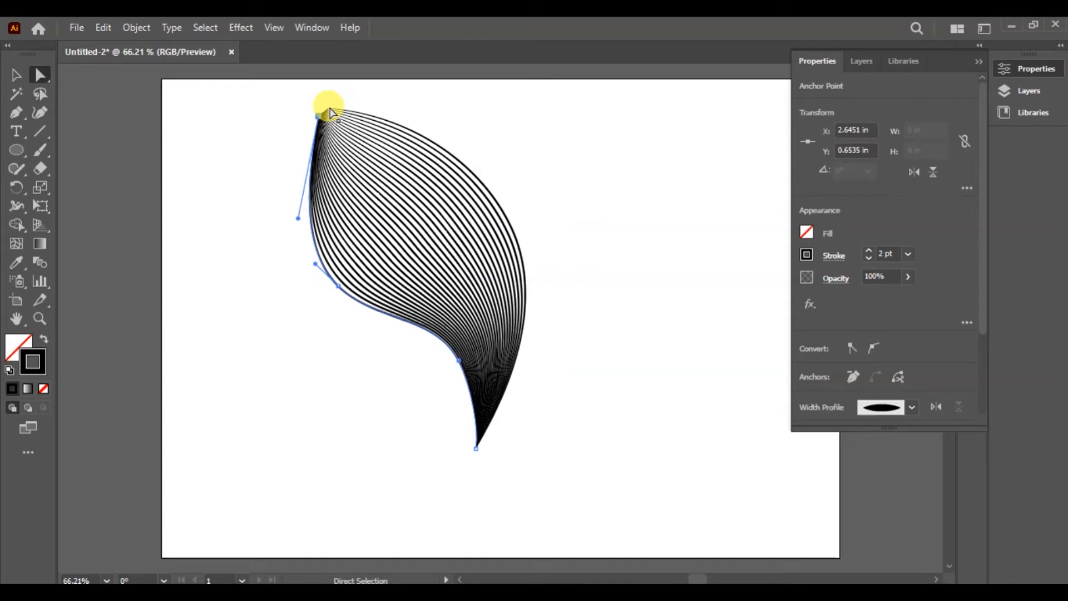
pyautogui.click(330, 113)
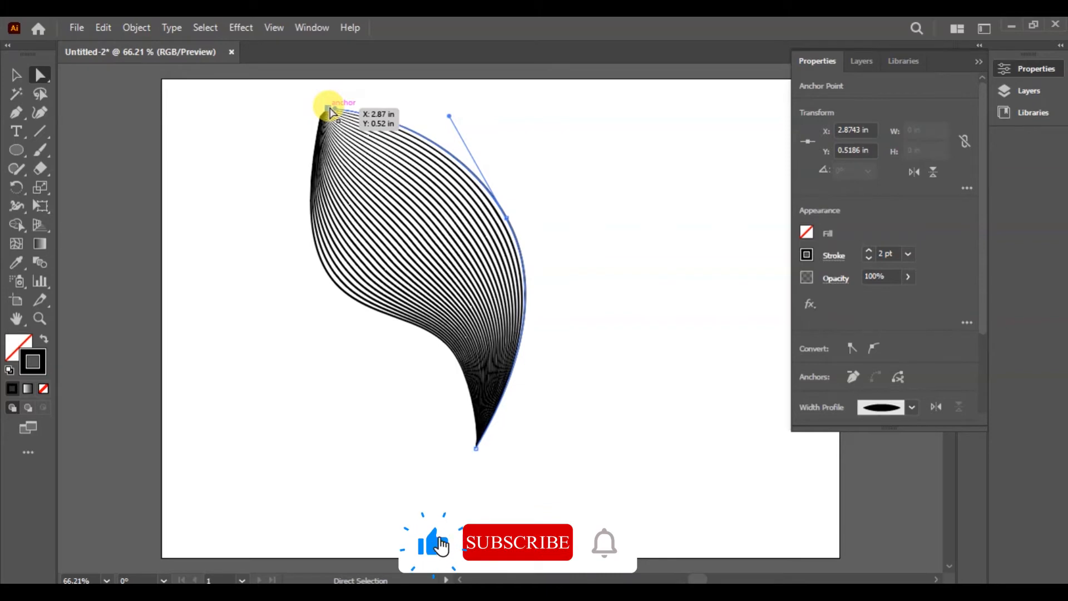
pyautogui.moveTo(332, 113); pyautogui.dragTo(332, 113)
pyautogui.press('p')
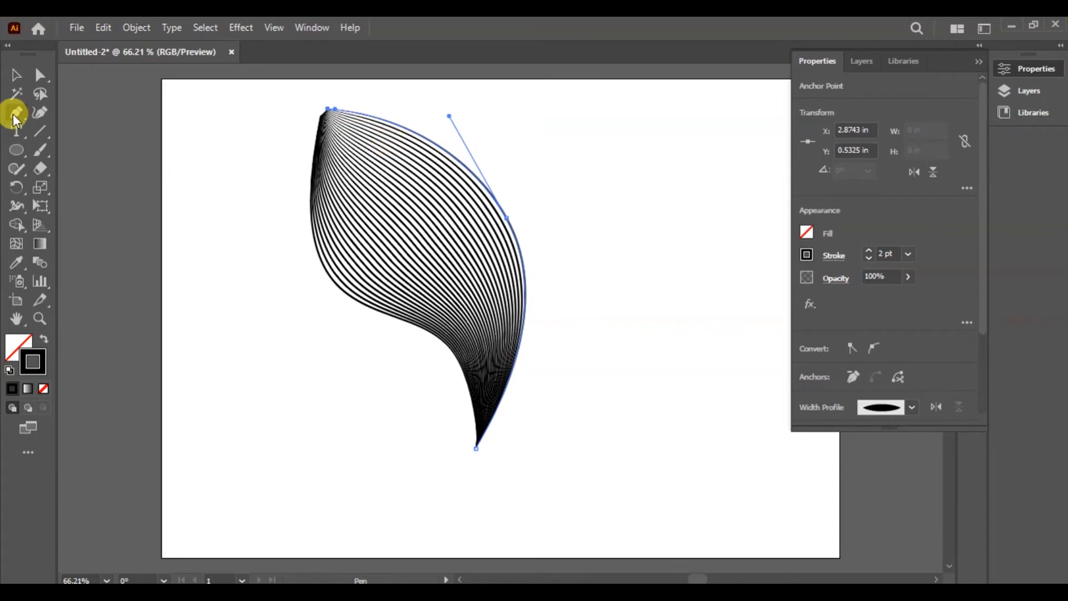
pyautogui.click(14, 78)
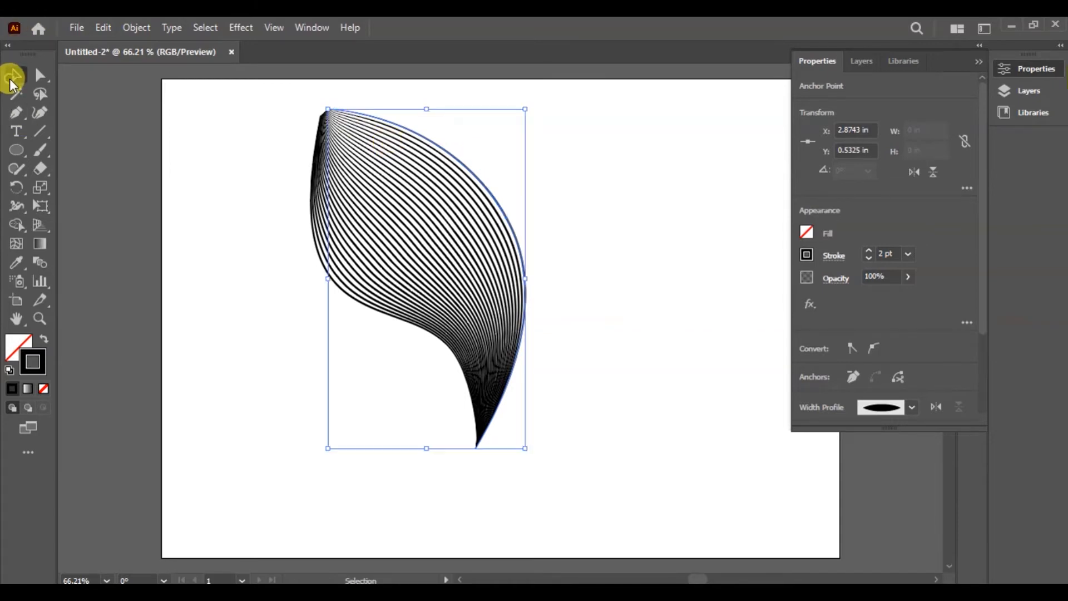
pyautogui.click(571, 266)
# Nudge the left curve's lower end point slightly right to refine the blend's lower tip, and deselect the path.
pyautogui.press('l')
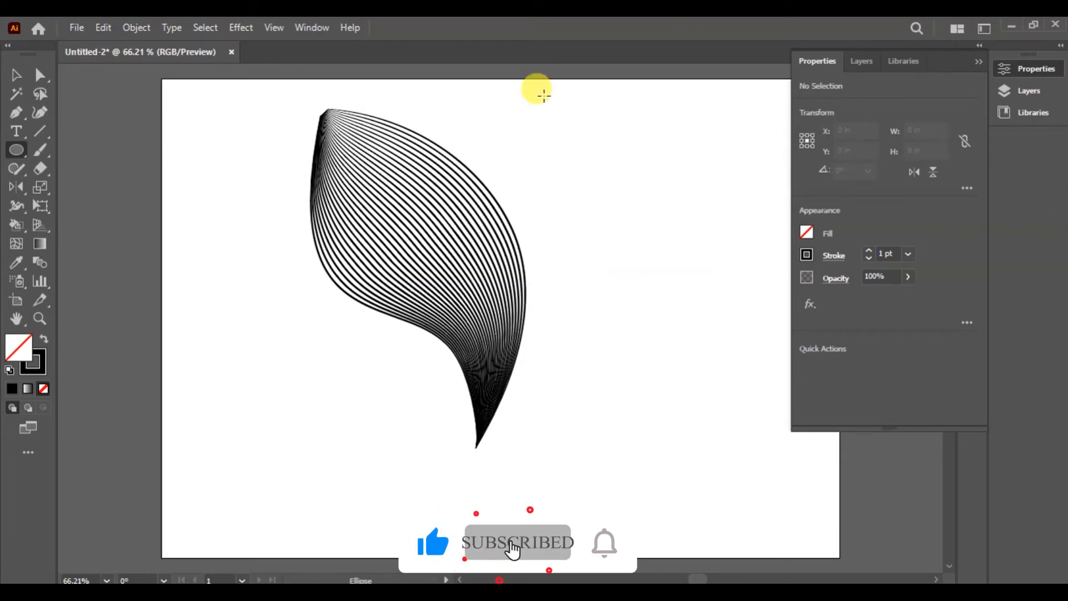
pyautogui.click(37, 78)
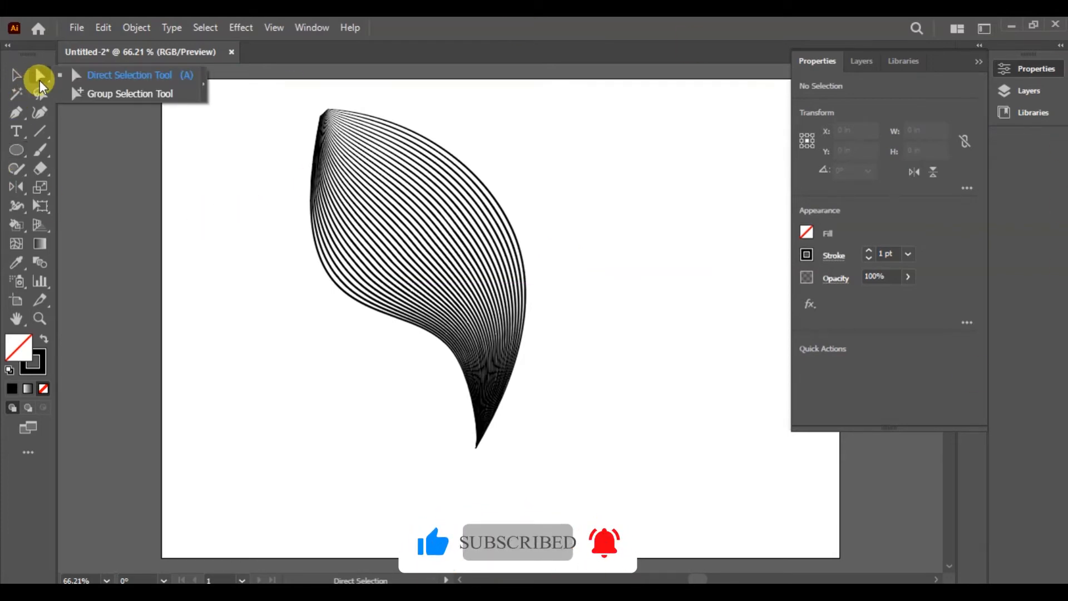
pyautogui.click(92, 122)
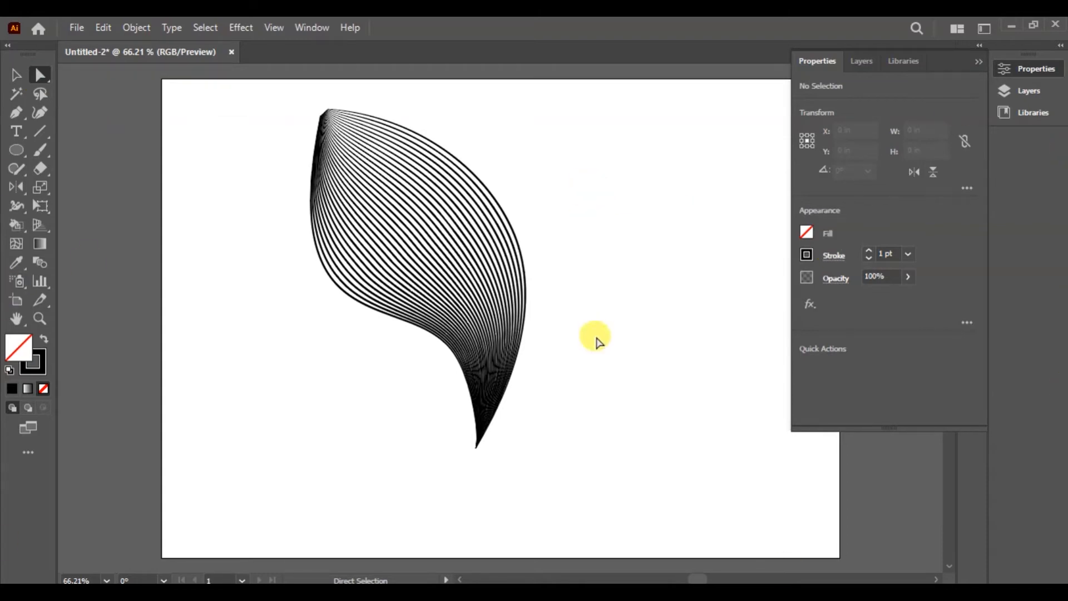
pyautogui.click(480, 447)
pyautogui.press('j')
pyautogui.press('y')
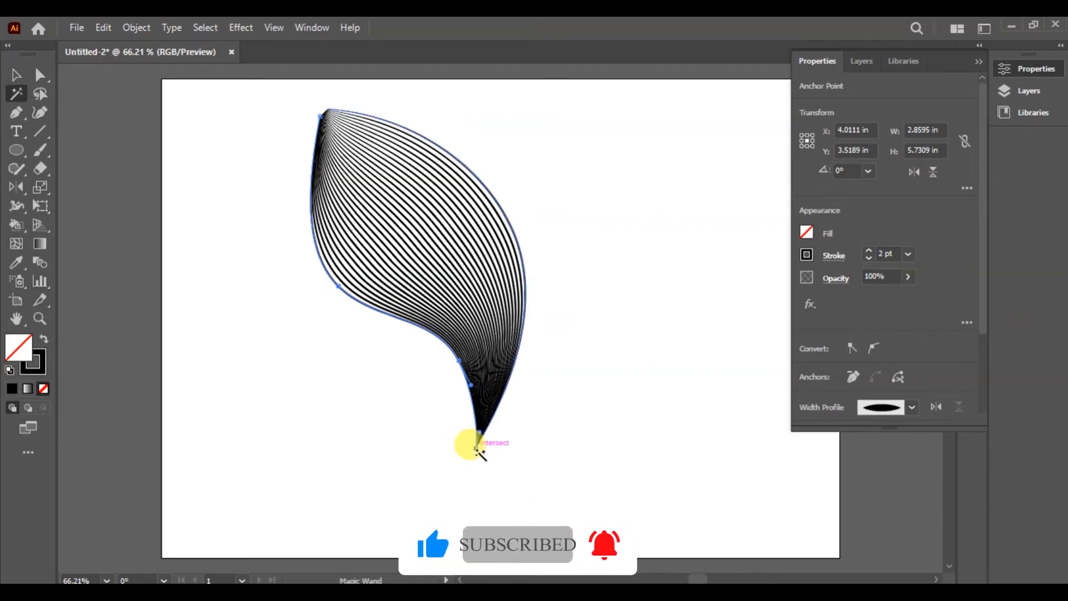
pyautogui.press('g')
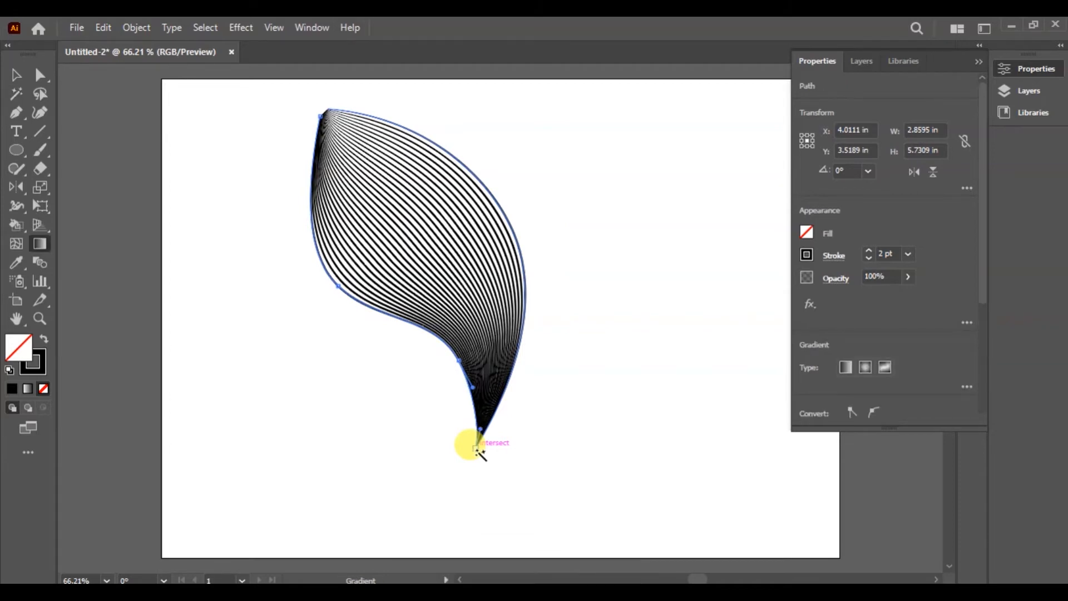
pyautogui.keyDown('ctrl'); pyautogui.click(477, 449); pyautogui.keyUp('ctrl')
pyautogui.press('z')
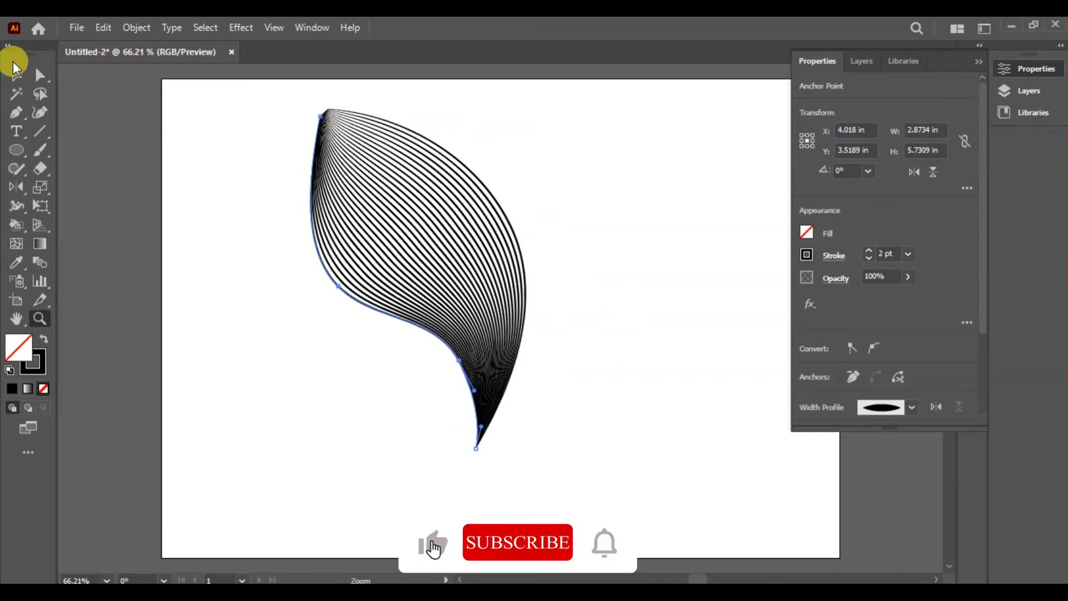
pyautogui.click(16, 77)
pyautogui.click(599, 168)
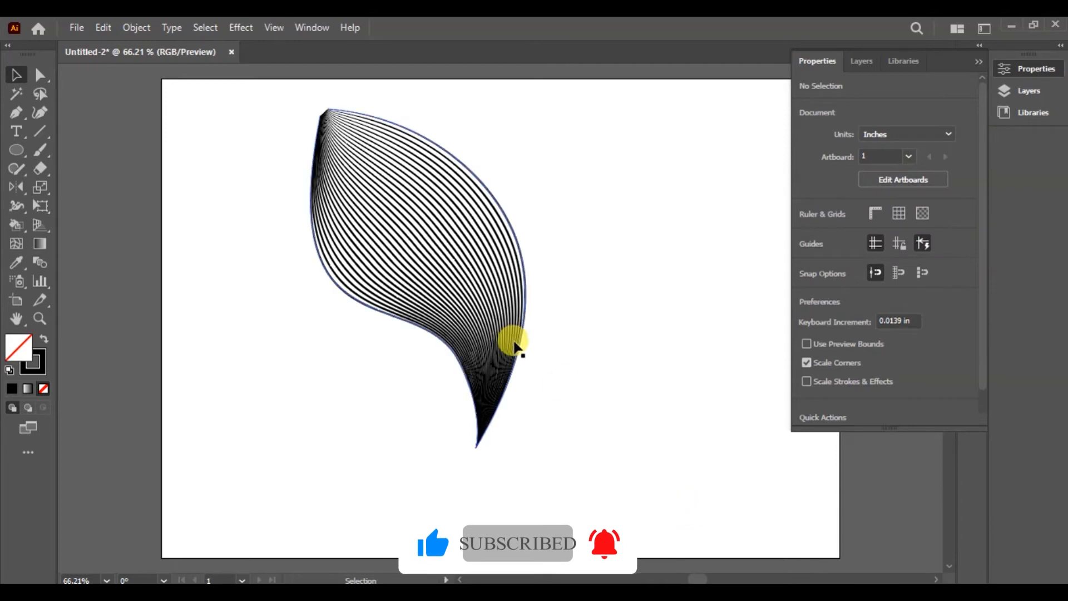
# Make a reflected copy of the whole blend across the vertical axis.
pyautogui.rightClick(501, 295)
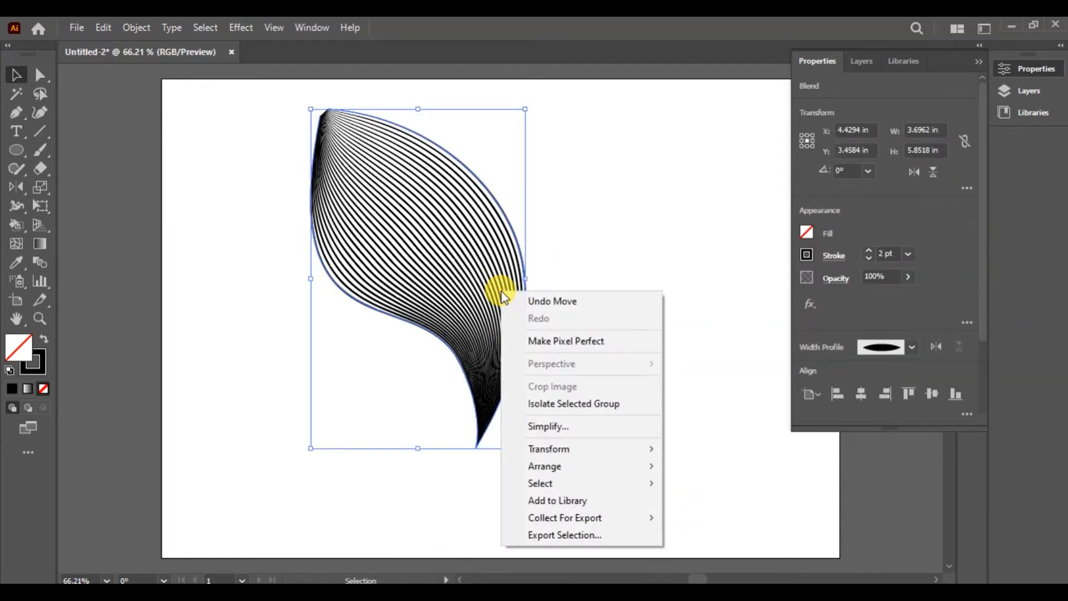
pyautogui.moveTo(657, 465)
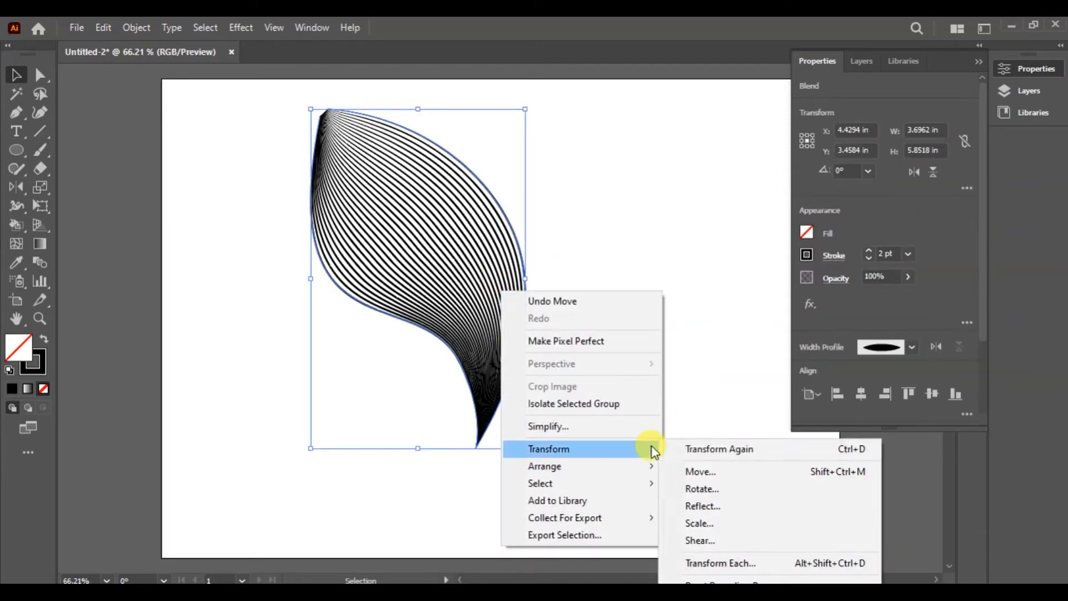
pyautogui.click(736, 505)
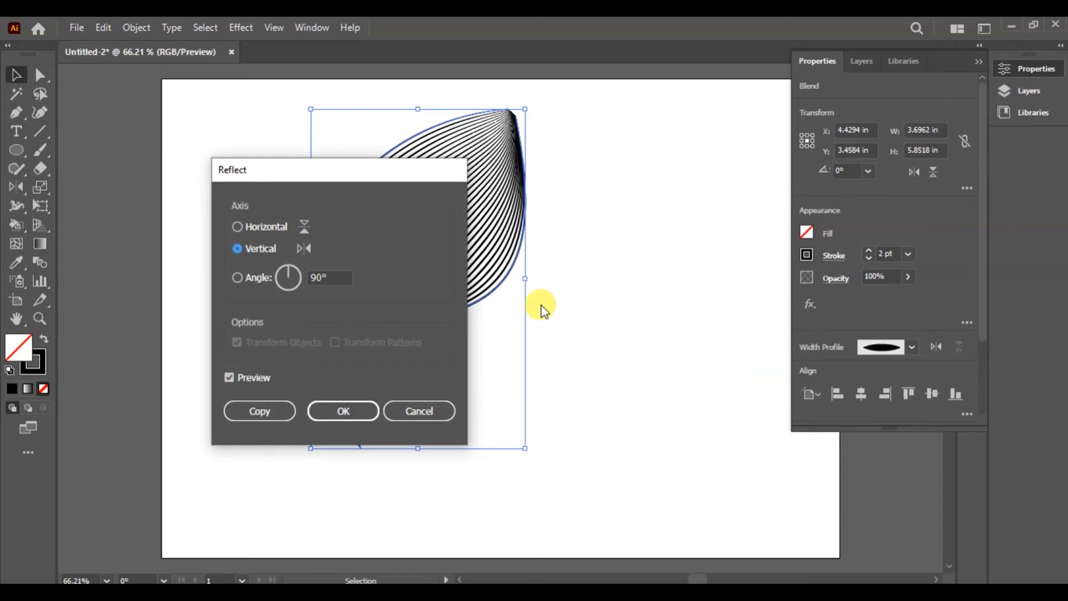
pyautogui.click(270, 411)
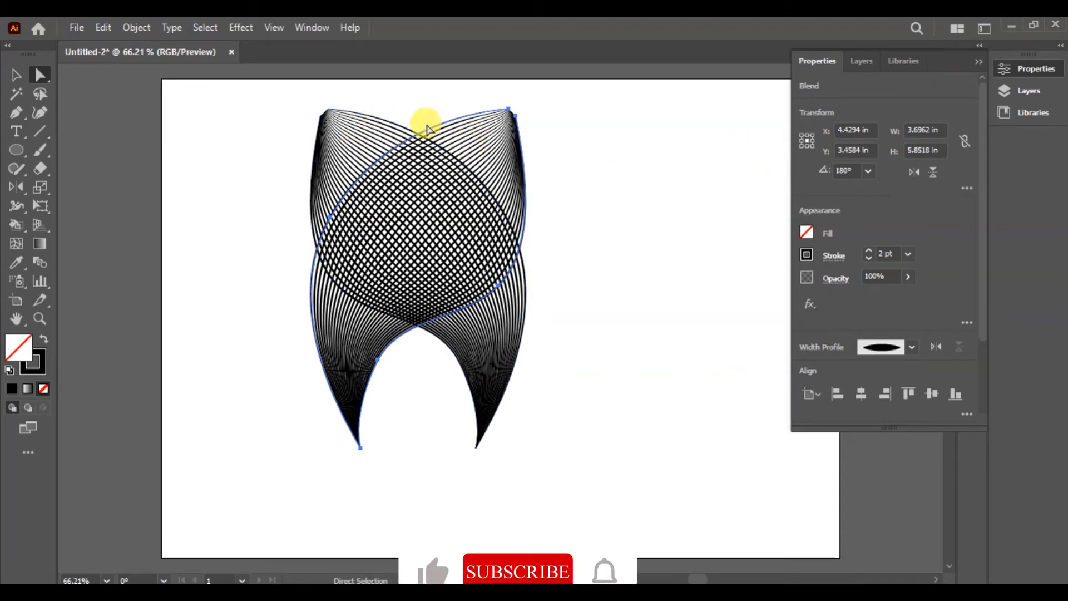
# Move the mirrored copy up and to the right, clear of the original blend, and select both shapes.
pyautogui.click(20, 72)
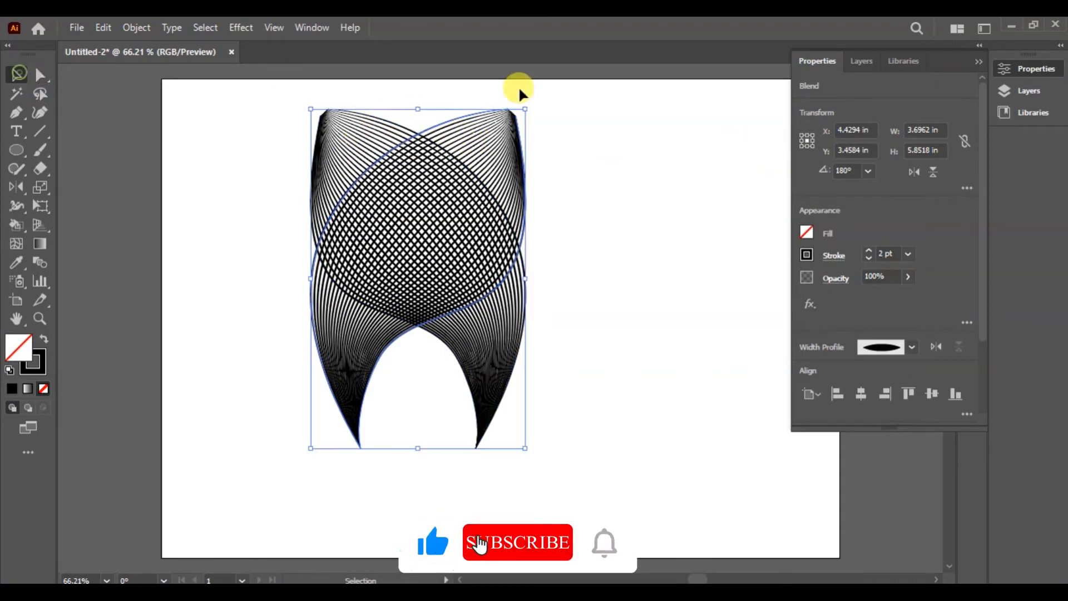
pyautogui.moveTo(508, 131); pyautogui.dragTo(715, 109)
pyautogui.hotkey('ctrl', 'a')
pyautogui.press('v')
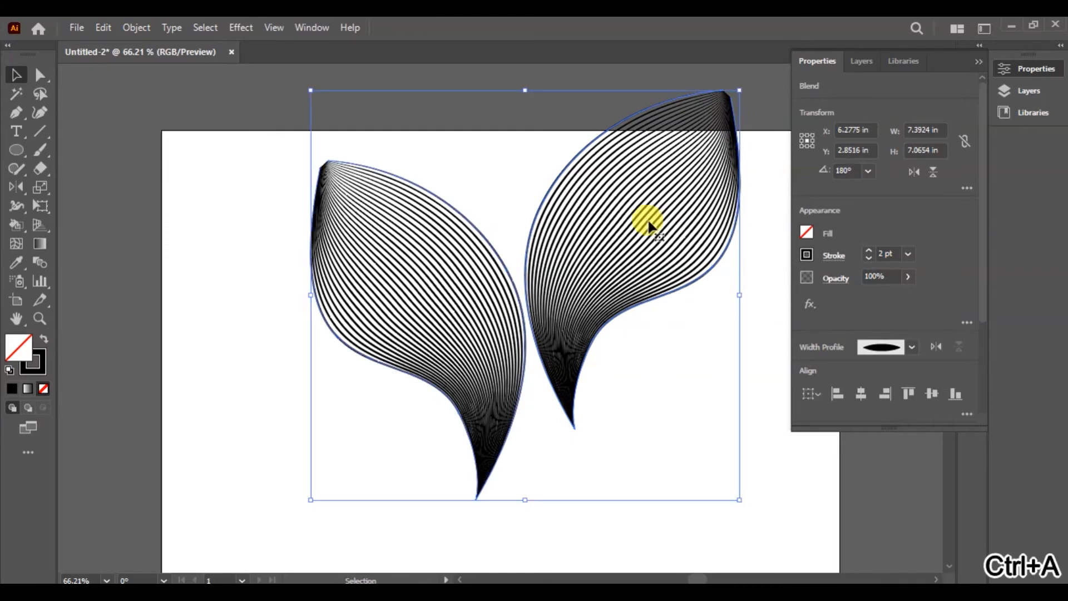
# Scale both leaf shapes down together to about 3.81 in wide and 3.36 in high, and move them to the middle of the artboard.
pyautogui.moveTo(739, 500); pyautogui.dragTo(500, 262)
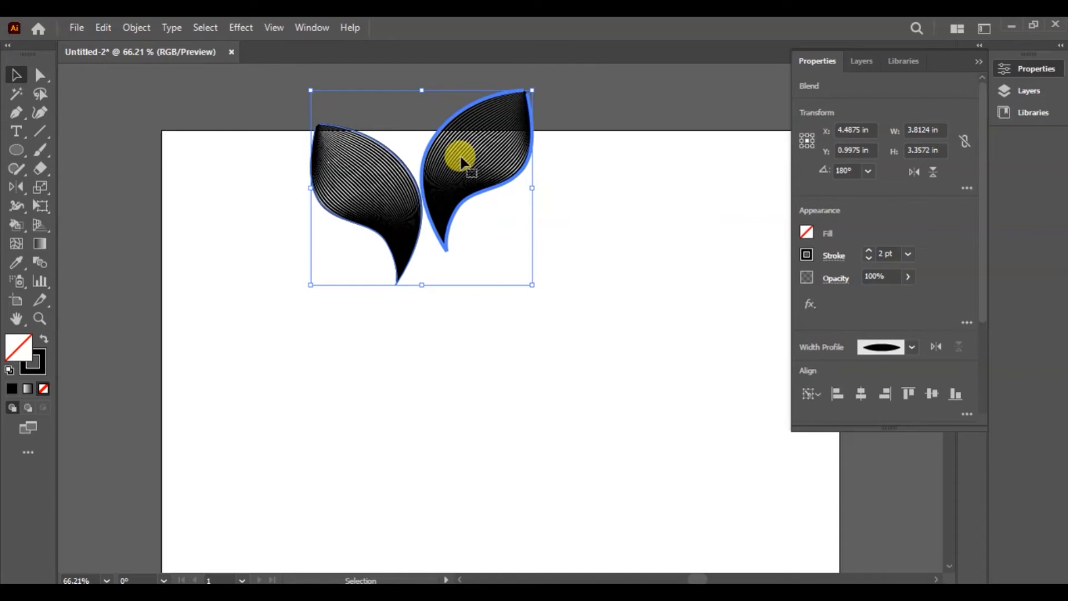
pyautogui.click(554, 241)
pyautogui.moveTo(570, 131); pyautogui.dragTo(256, 308)
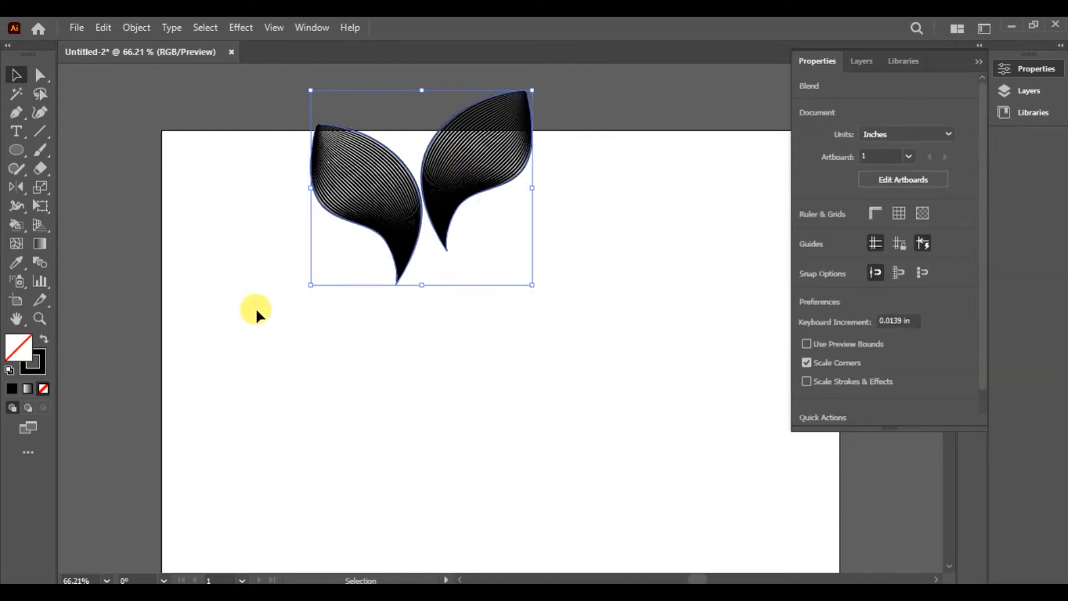
pyautogui.moveTo(445, 224); pyautogui.dragTo(502, 365)
pyautogui.click(632, 312)
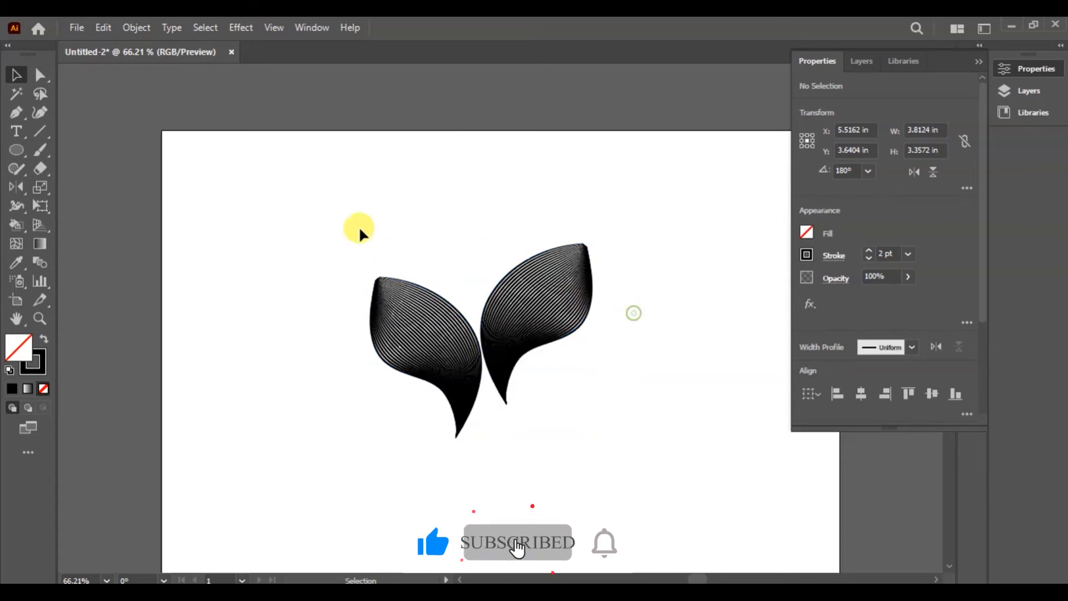
# Draw a curved stem about 5.4 in tall with the Pen tool, running from above the leaves down between them to well below their tips.
pyautogui.click(16, 112)
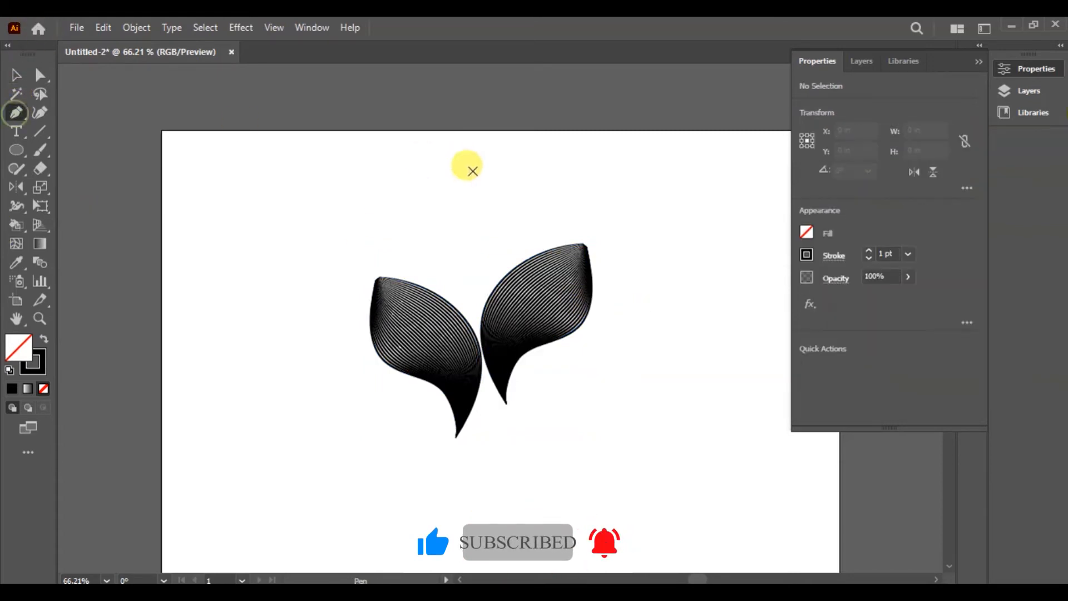
pyautogui.press('Tab')
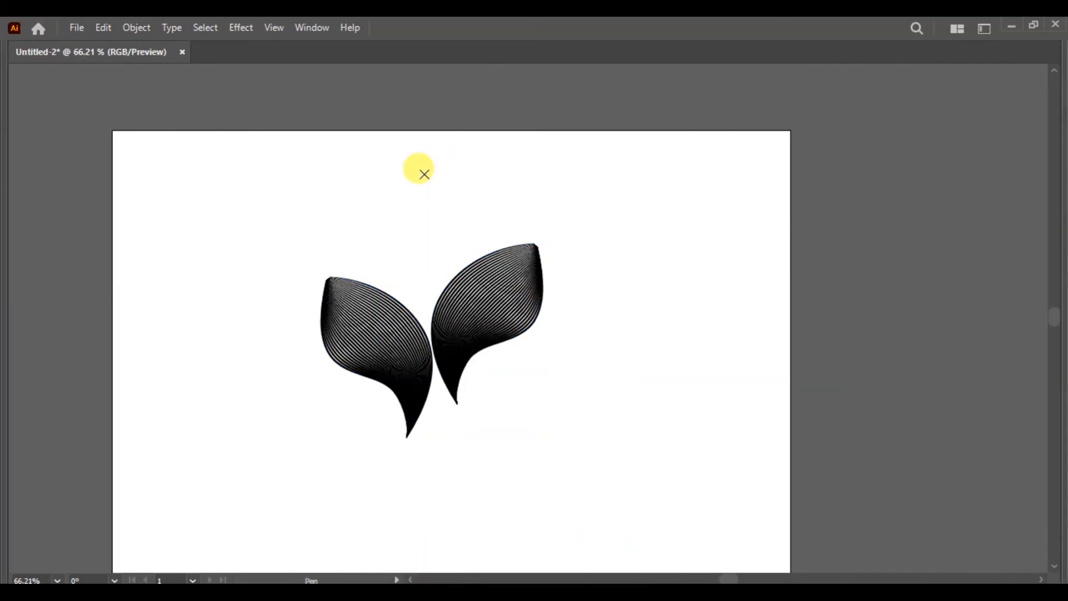
pyautogui.press('Tab')
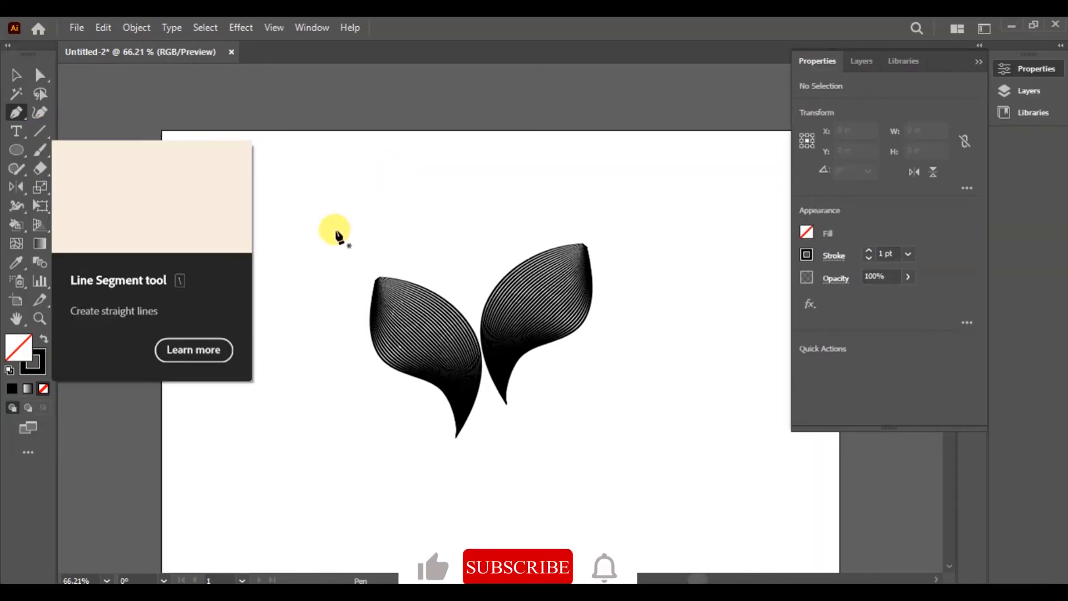
pyautogui.click(435, 232)
pyautogui.click(518, 507)
pyautogui.moveTo(516, 544)
pyautogui.mouseDown()
pyautogui.moveTo(500, 585)
pyautogui.moveTo(496, 539)
pyautogui.mouseUp()
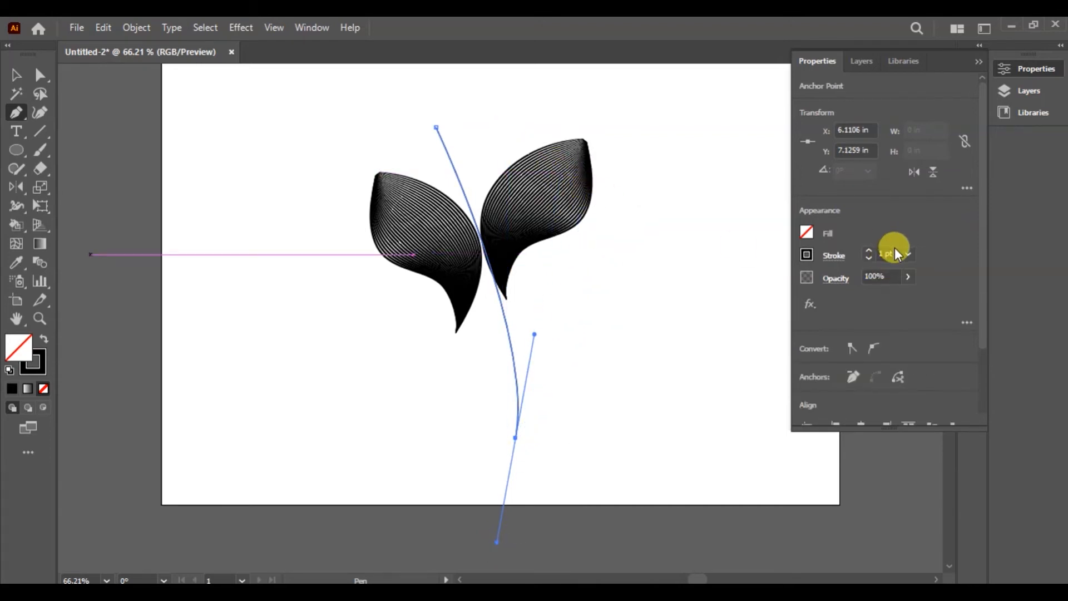
# Set the stem's stroke to 6 pt and give it the lens-shaped width profile that tapers at both ends.
pyautogui.click(909, 255)
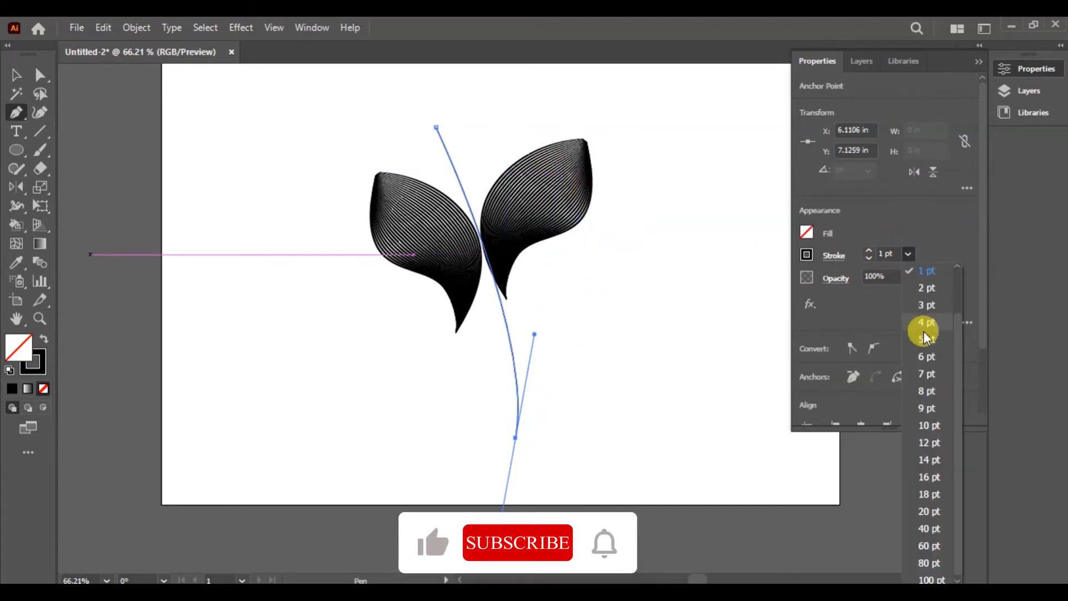
pyautogui.click(923, 359)
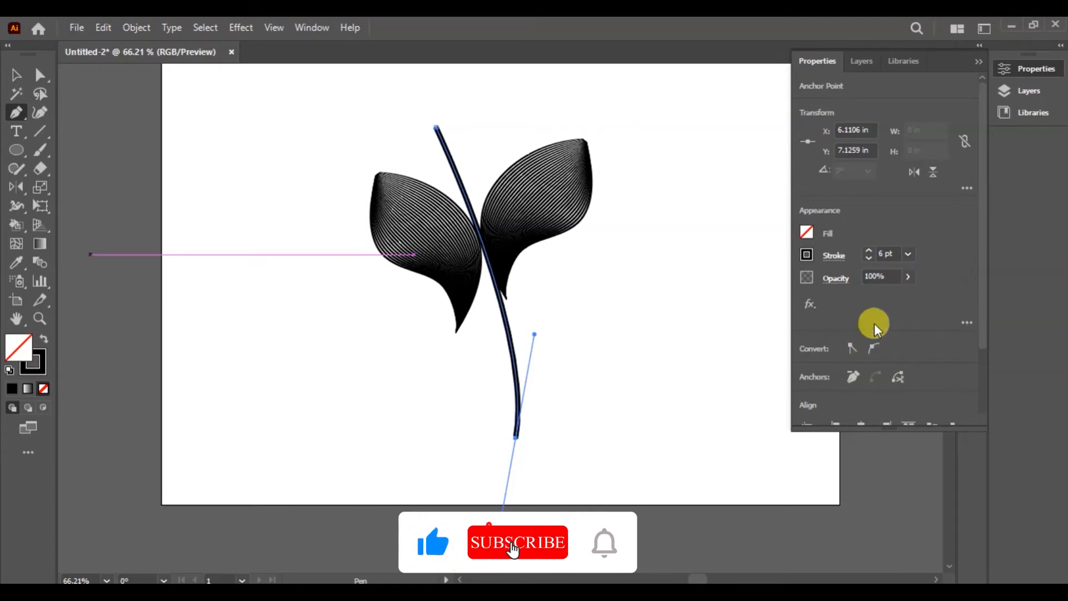
pyautogui.click(835, 256)
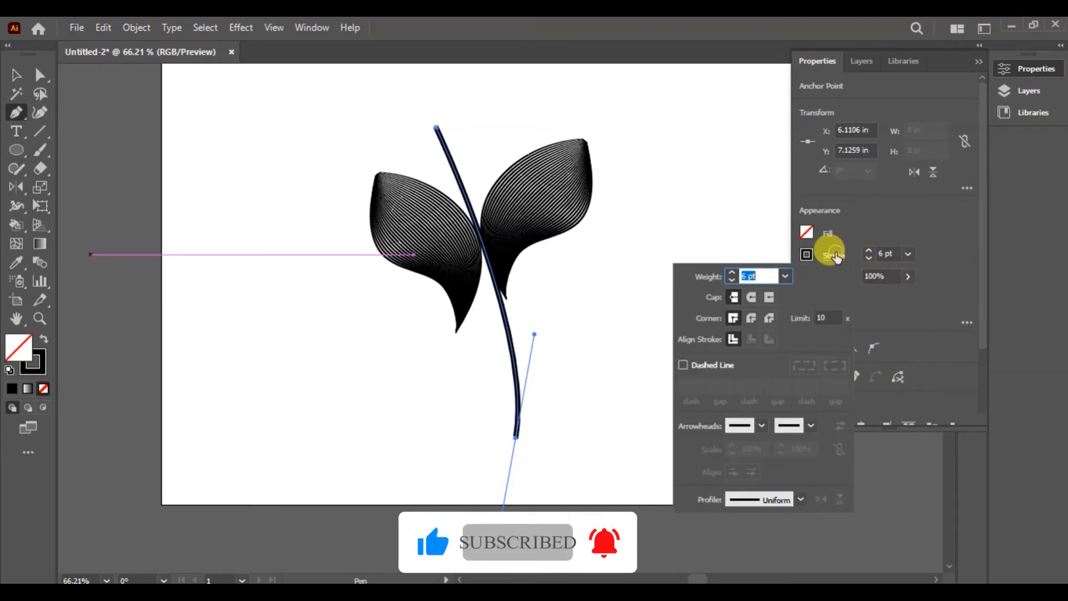
pyautogui.click(801, 499)
pyautogui.click(766, 342)
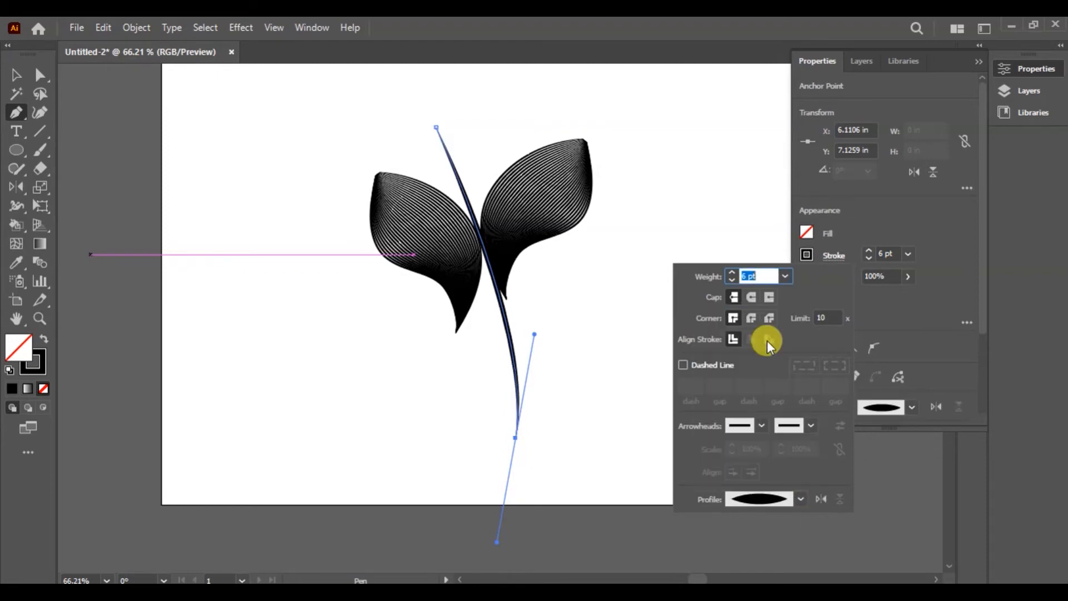
pyautogui.click(18, 76)
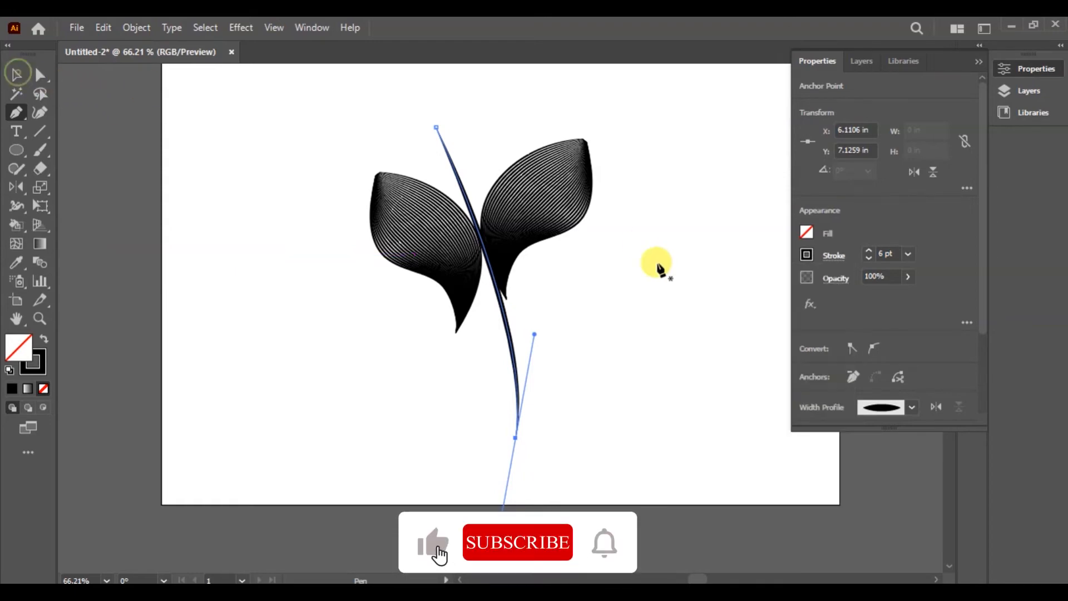
# Move the right leaf slightly up and rotate the left leaf to about 19° so it leans away from the stem.
pyautogui.click(18, 74)
pyautogui.moveTo(561, 190); pyautogui.dragTo(559, 183)
pyautogui.click(467, 293)
pyautogui.click(465, 290)
pyautogui.moveTo(483, 333); pyautogui.dragTo(451, 254)
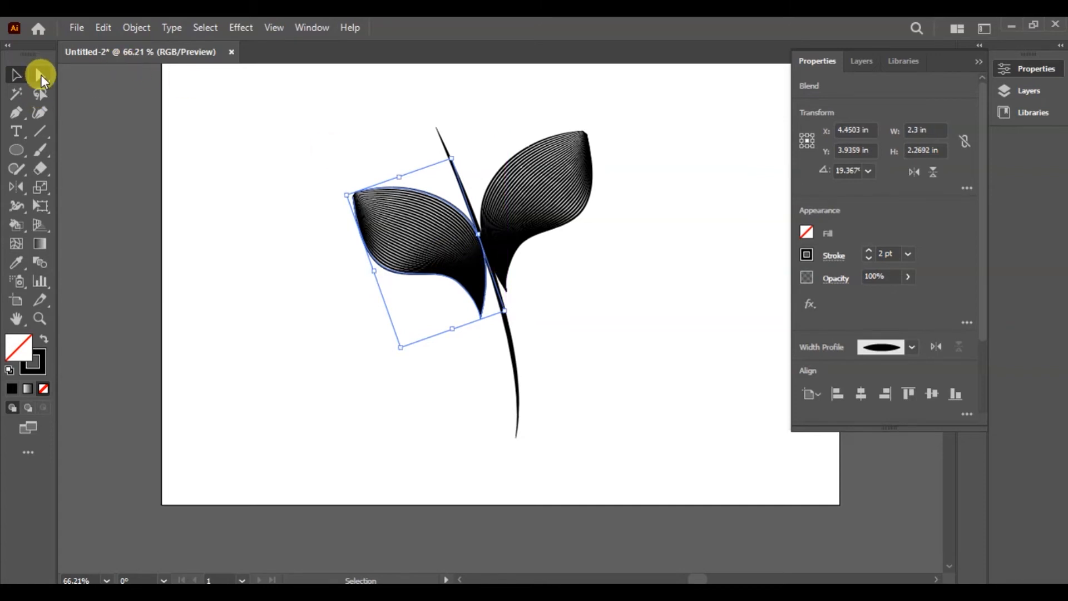
# Move the left leaf down along the stem and rotate it to about 31° so its lower tip meets the stem.
pyautogui.moveTo(427, 243); pyautogui.dragTo(444, 304)
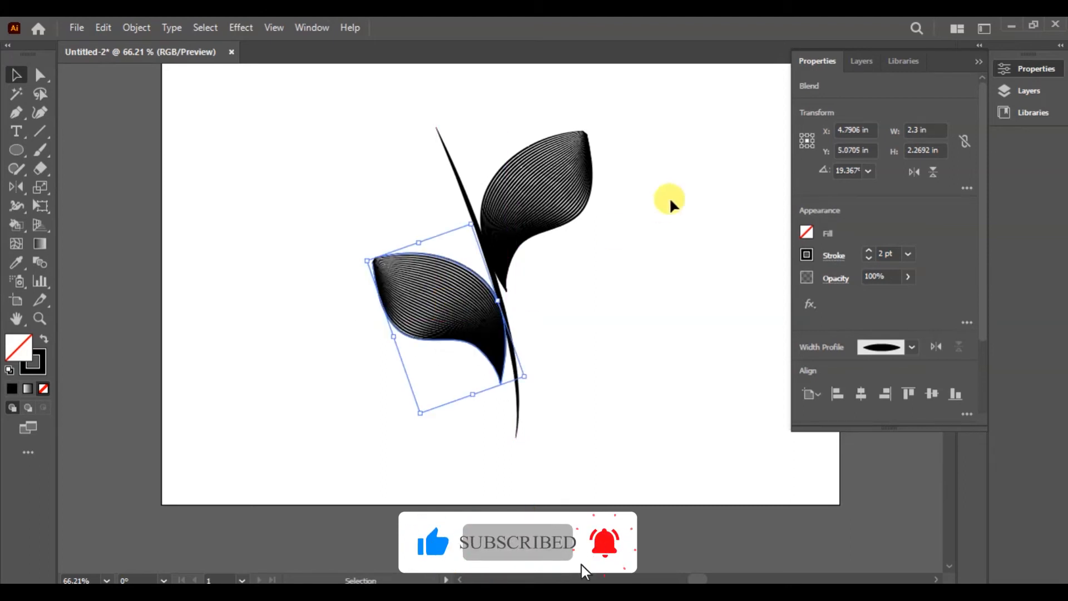
pyautogui.hotkey('ctrl', 't')
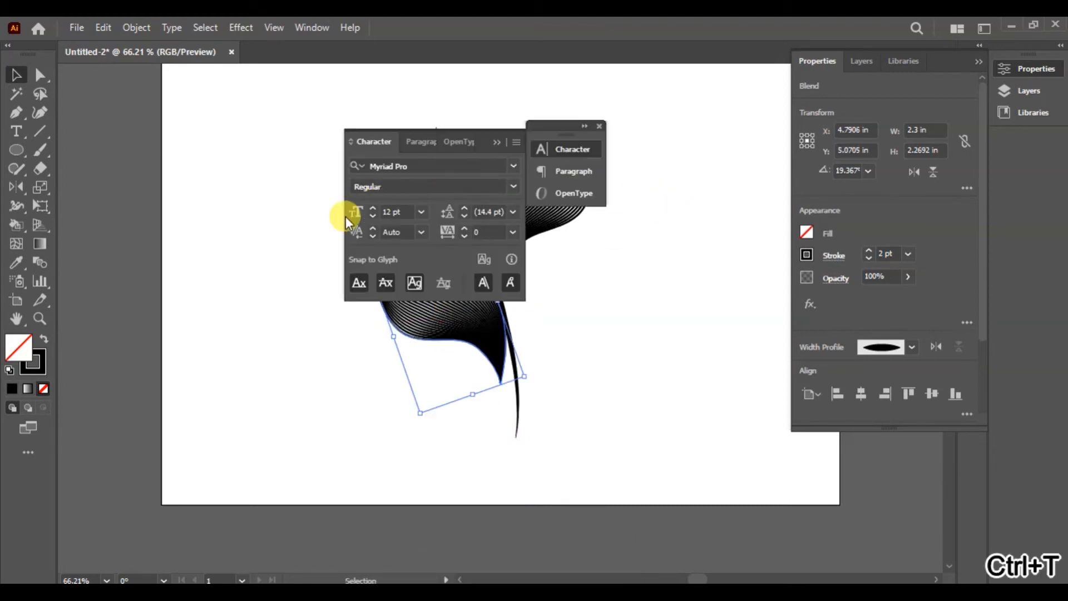
pyautogui.click(497, 143)
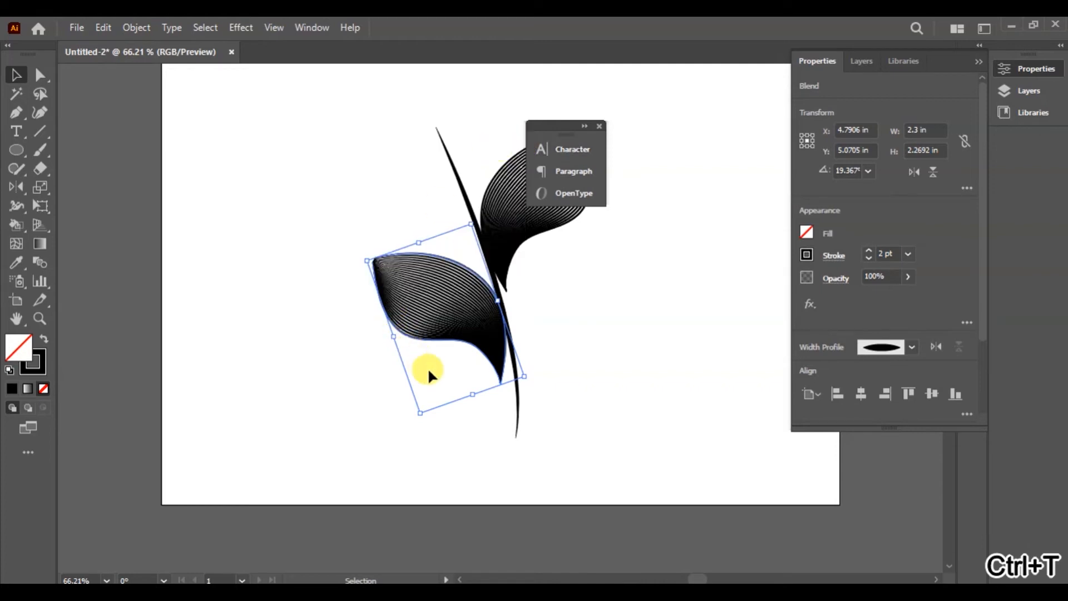
pyautogui.moveTo(423, 421); pyautogui.dragTo(436, 423)
pyautogui.moveTo(437, 423); pyautogui.dragTo(442, 423)
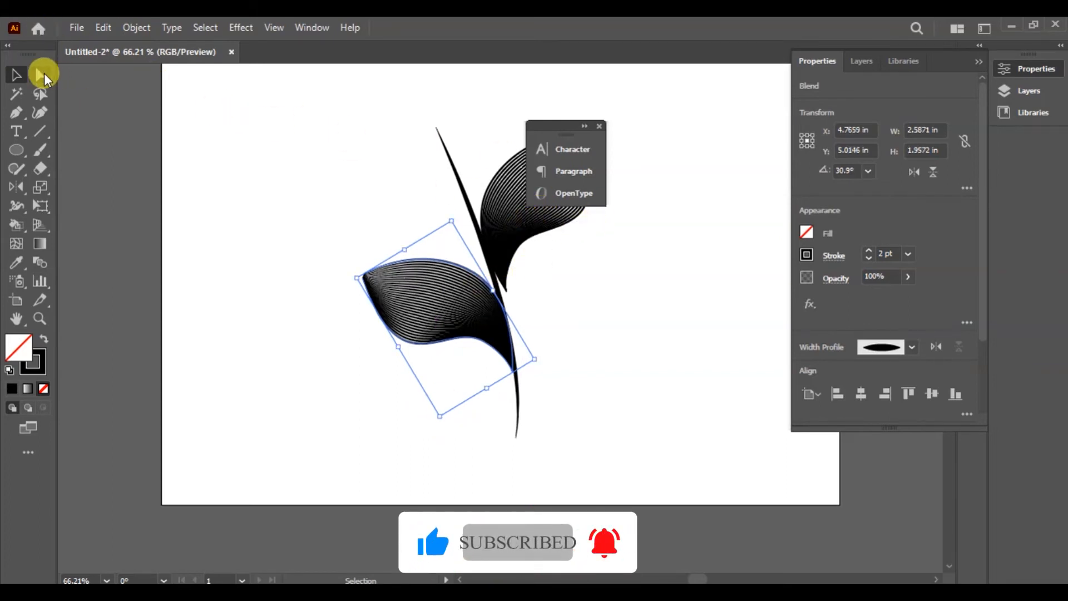
pyautogui.click(41, 73)
pyautogui.click(17, 76)
# Close the floating character settings and rotate the right leaf to about 173° so its lower tip meets the stem.
pyautogui.click(543, 231)
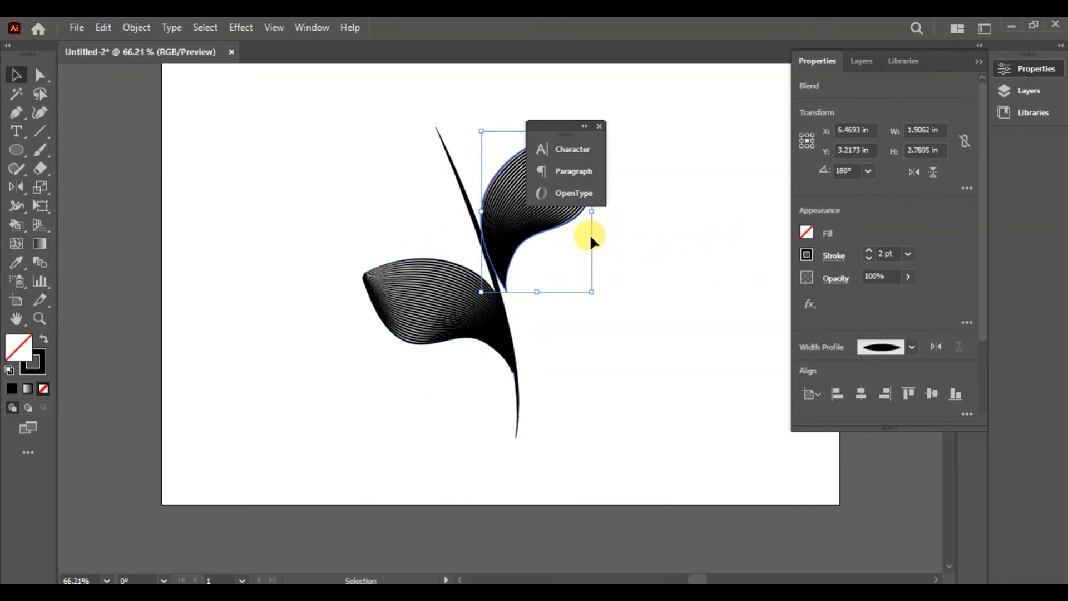
pyautogui.click(598, 126)
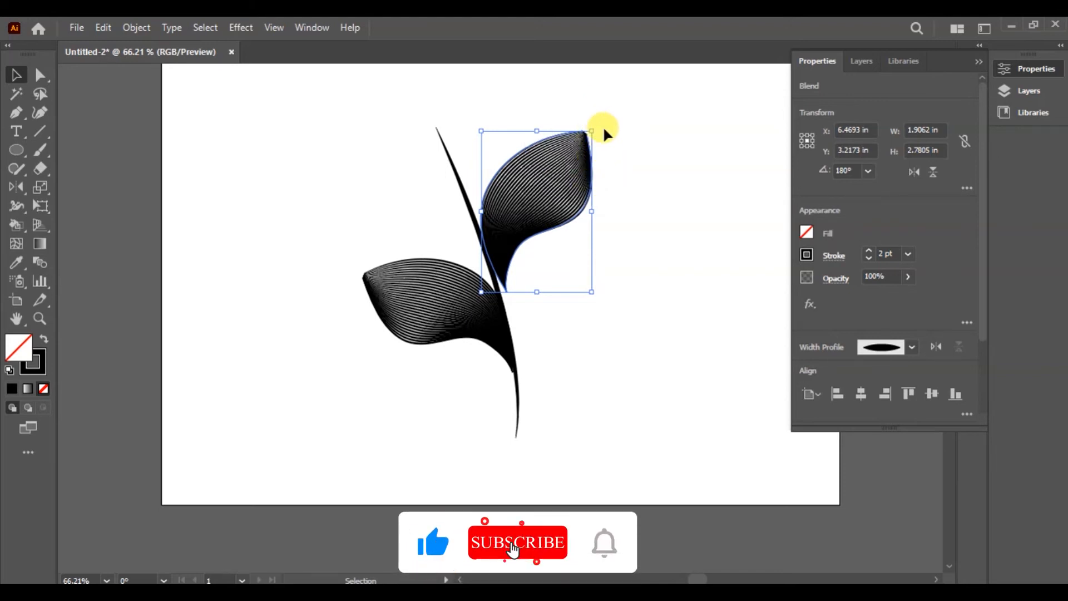
pyautogui.moveTo(603, 130); pyautogui.dragTo(606, 138)
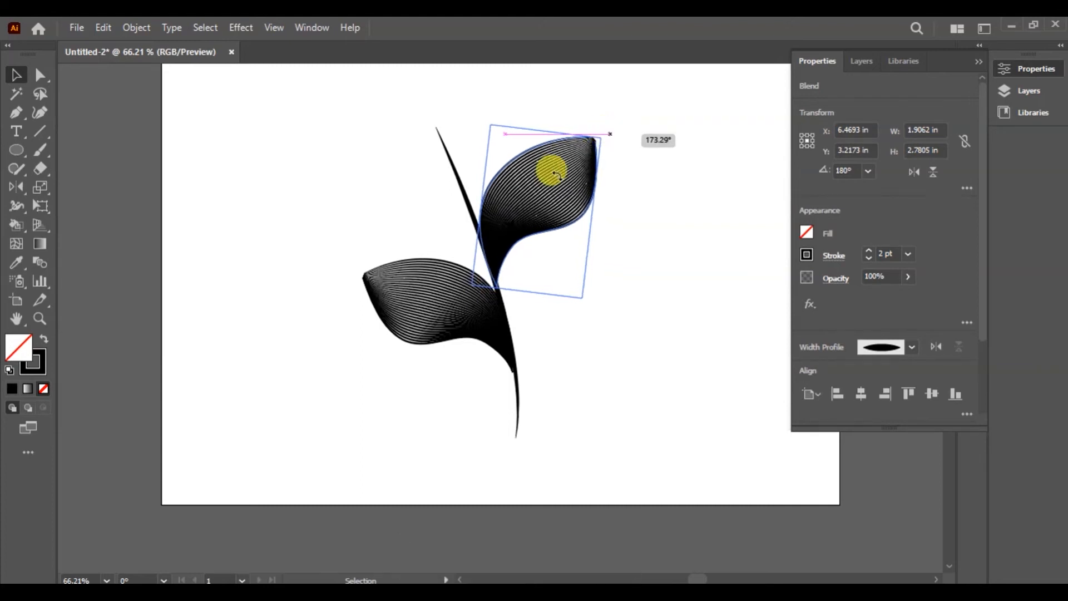
pyautogui.click(352, 162)
pyautogui.click(545, 199)
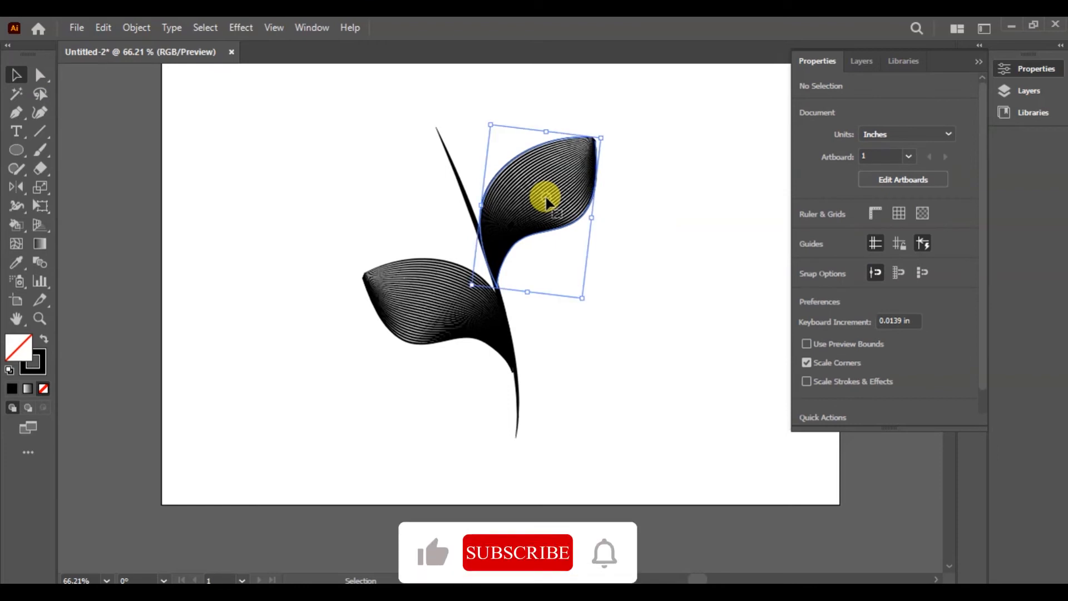
pyautogui.click(456, 311)
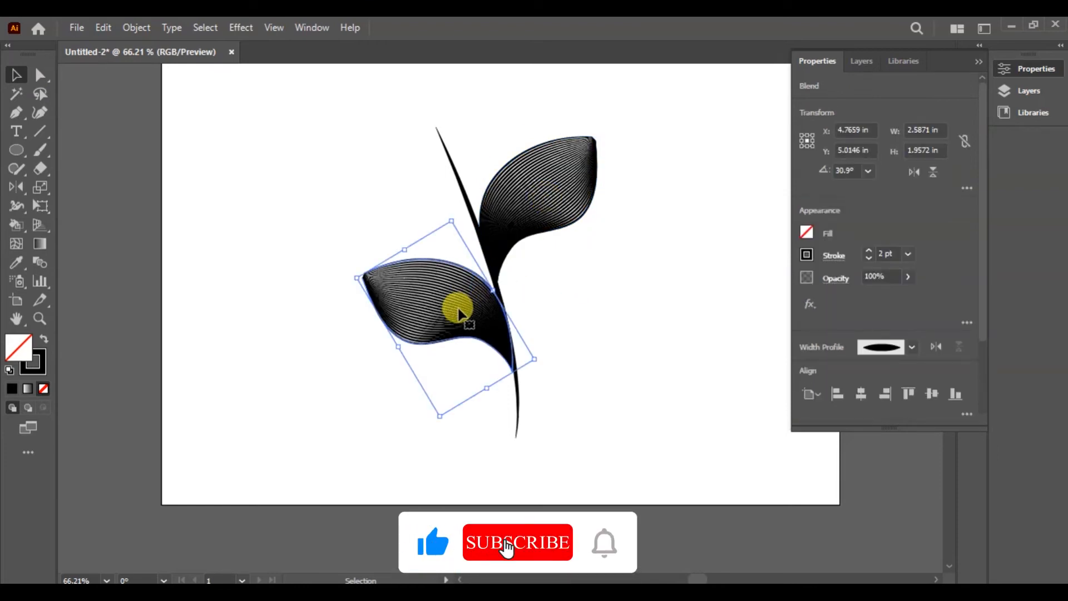
pyautogui.moveTo(459, 313); pyautogui.dragTo(407, 160)
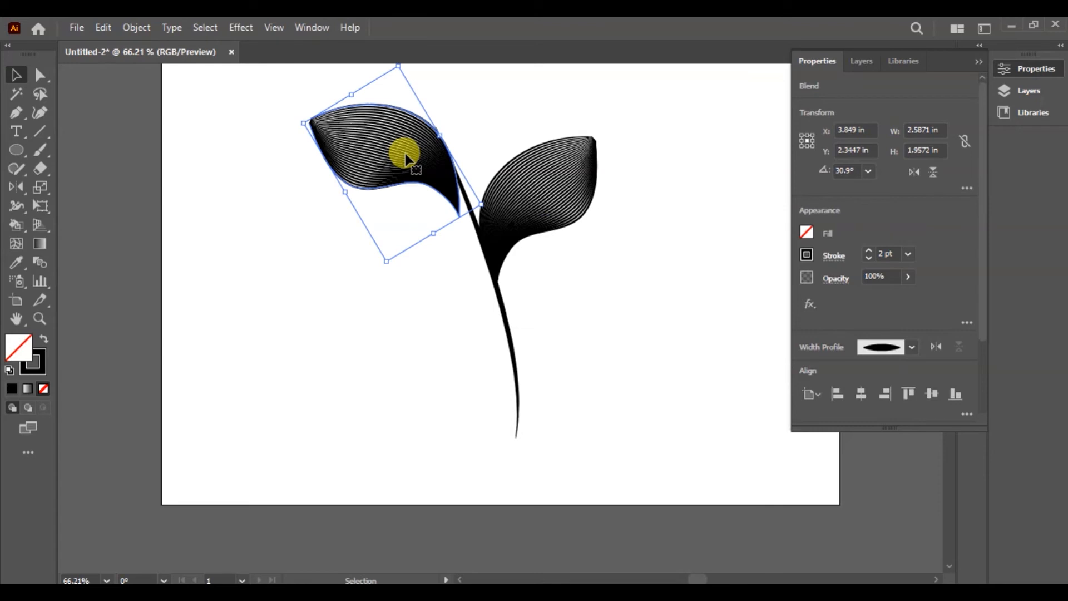
pyautogui.hotkey('ctrl', 'z')
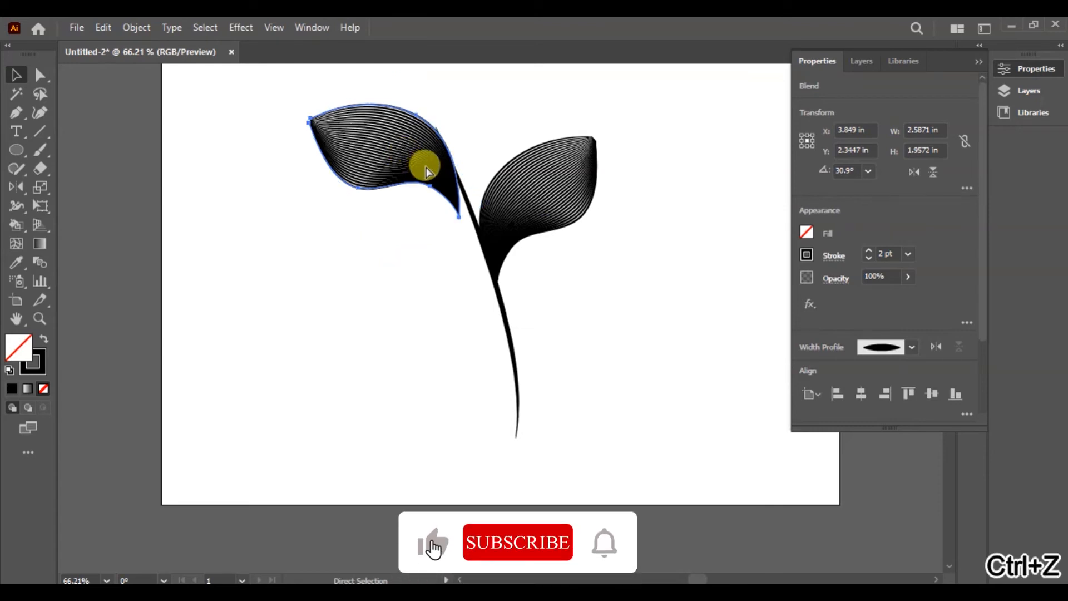
pyautogui.hotkey('ctrl', 'z')
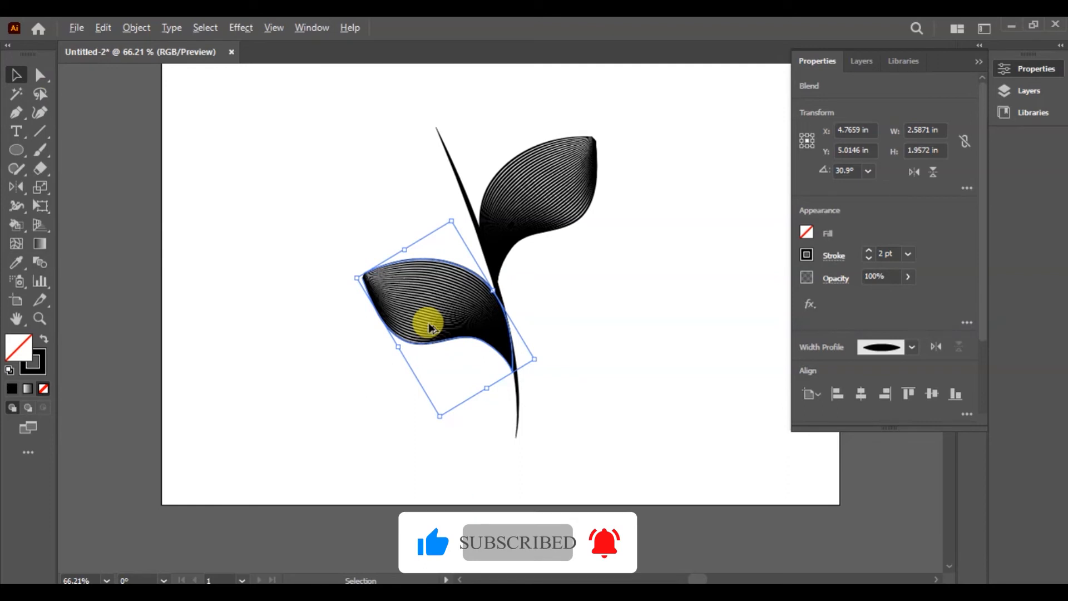
# Place a copy of the left leaf at the stem's upper end and rotate the copy to about 38°.
pyautogui.moveTo(427, 322); pyautogui.dragTo(373, 156)
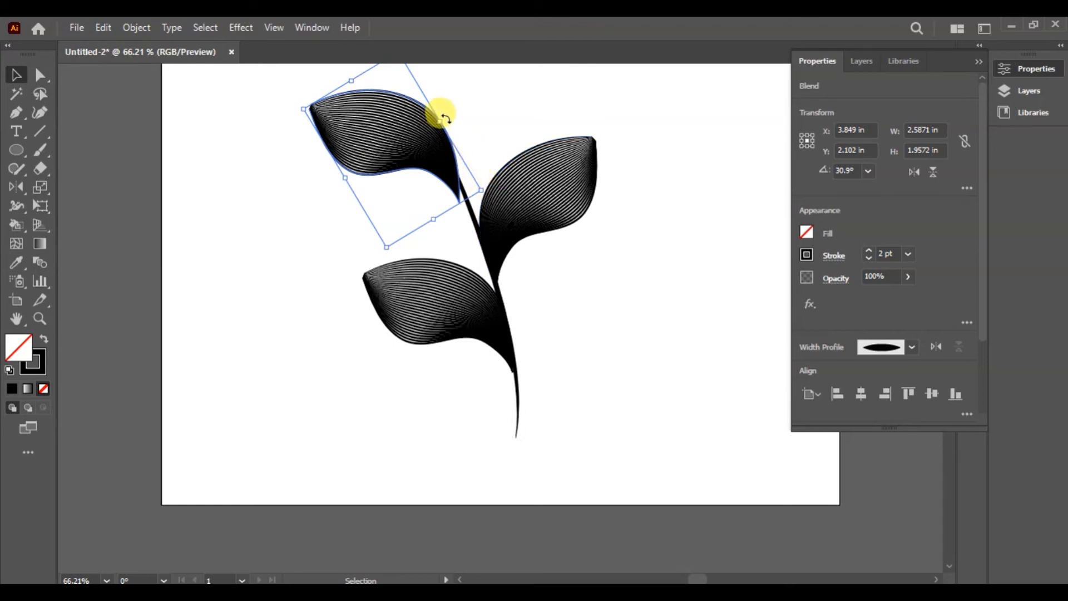
pyautogui.moveTo(439, 110); pyautogui.dragTo(640, 146)
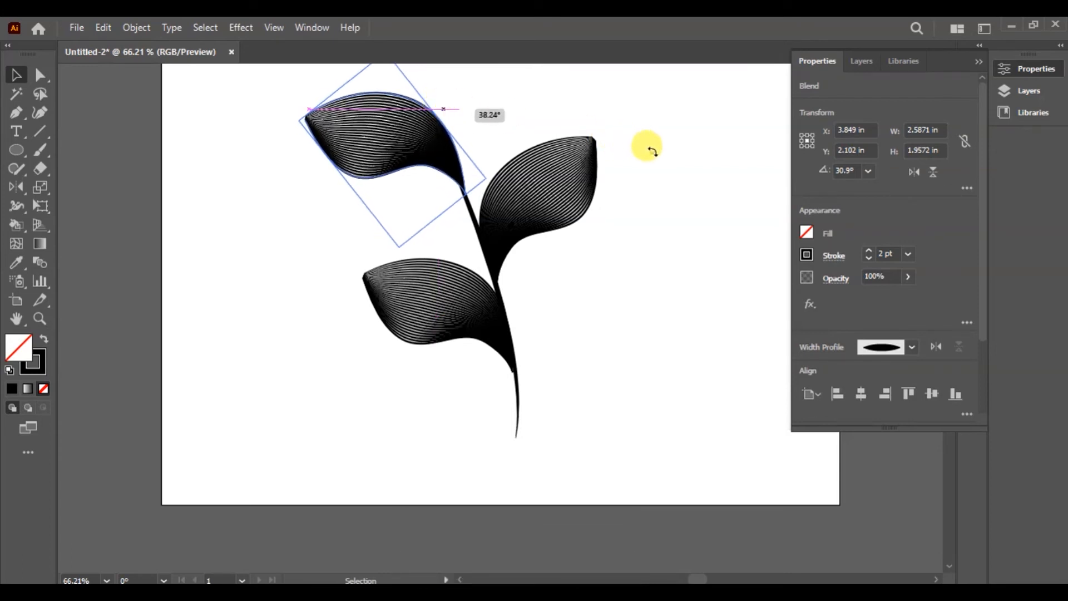
pyautogui.click(499, 125)
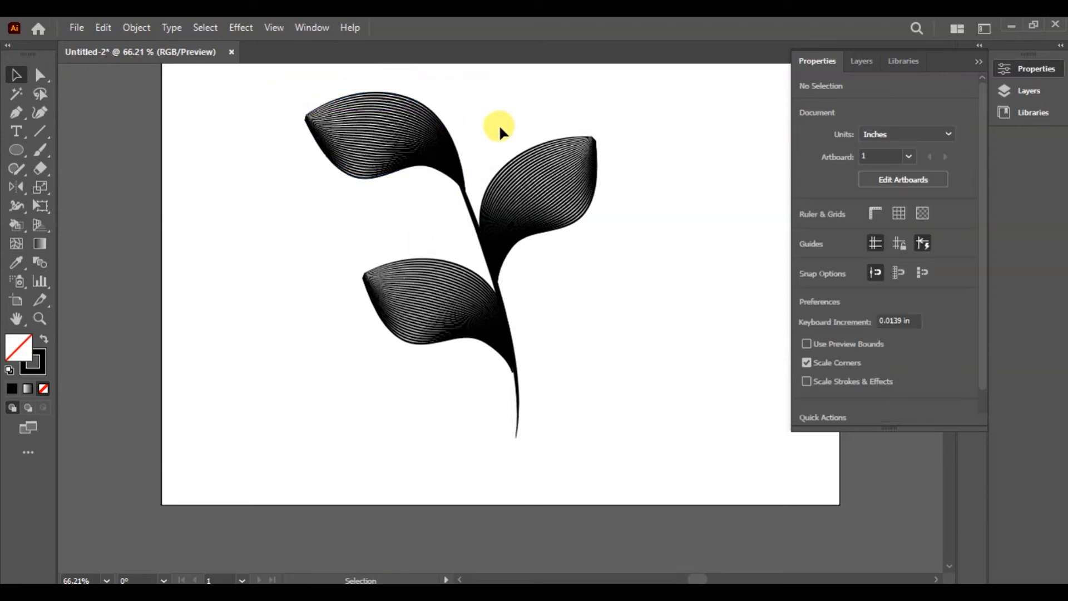
# Nudge the stem slightly right with its stroke at 6 pt, and nudge the lower left leaf right to meet it.
pyautogui.moveTo(450, 149); pyautogui.dragTo(443, 143)
pyautogui.press('Right')
pyautogui.press('Right')
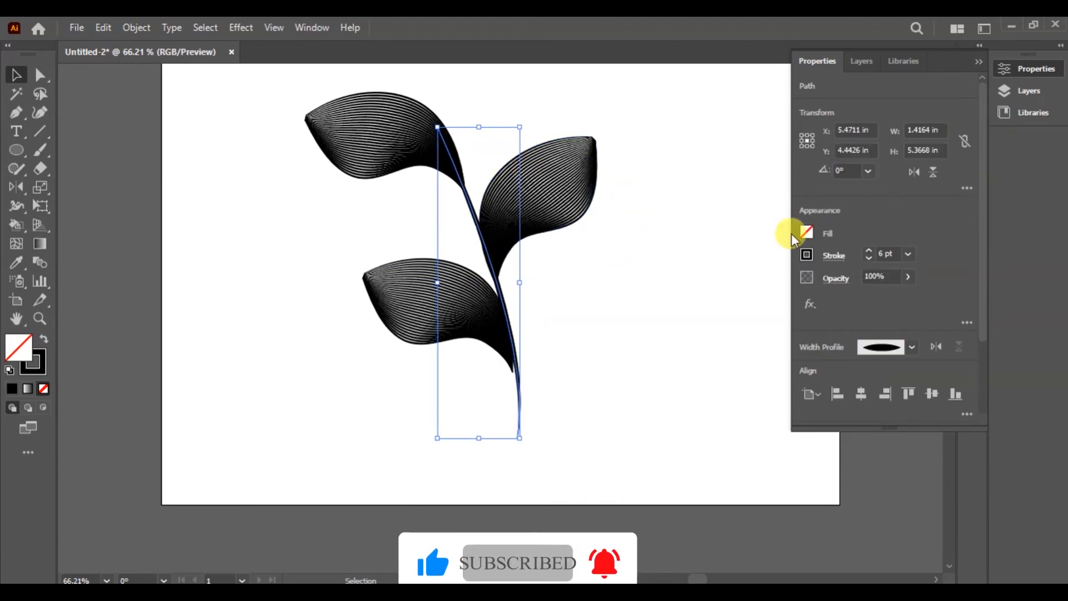
pyautogui.click(908, 255)
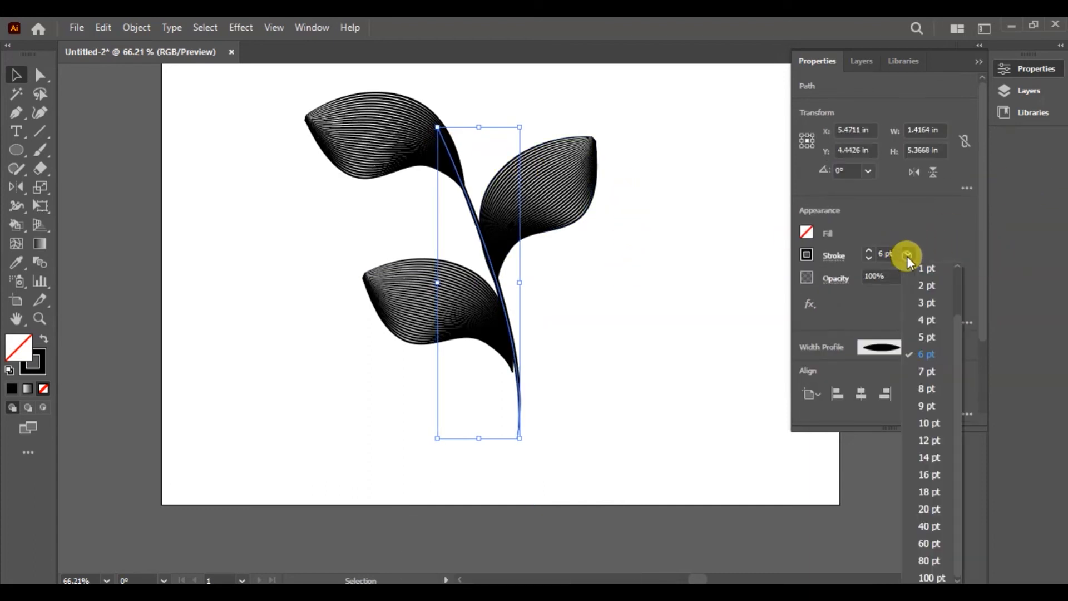
pyautogui.click(925, 384)
pyautogui.click(589, 343)
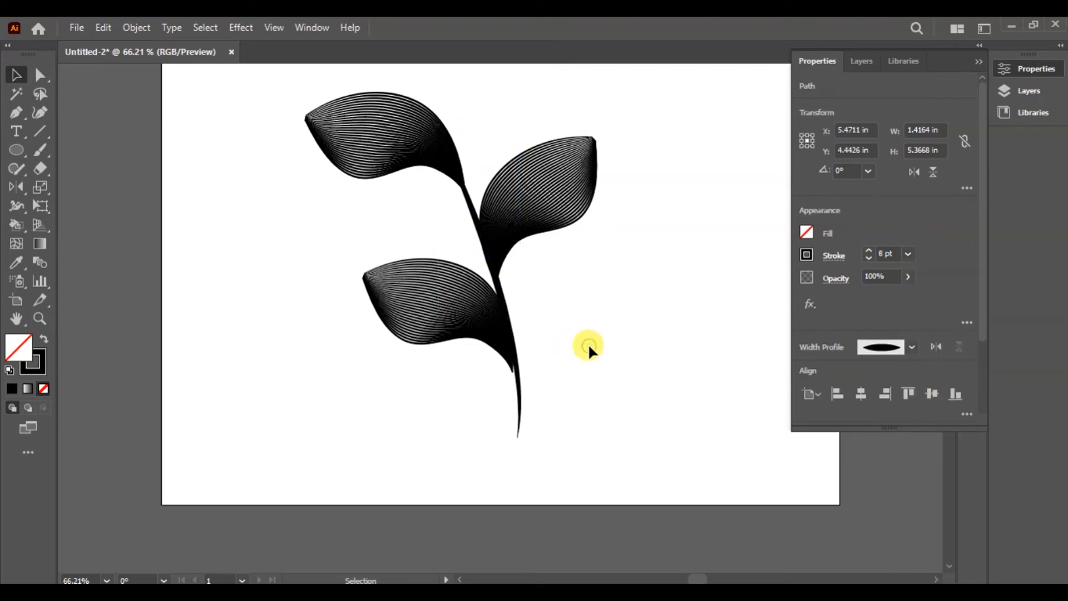
pyautogui.click(503, 354)
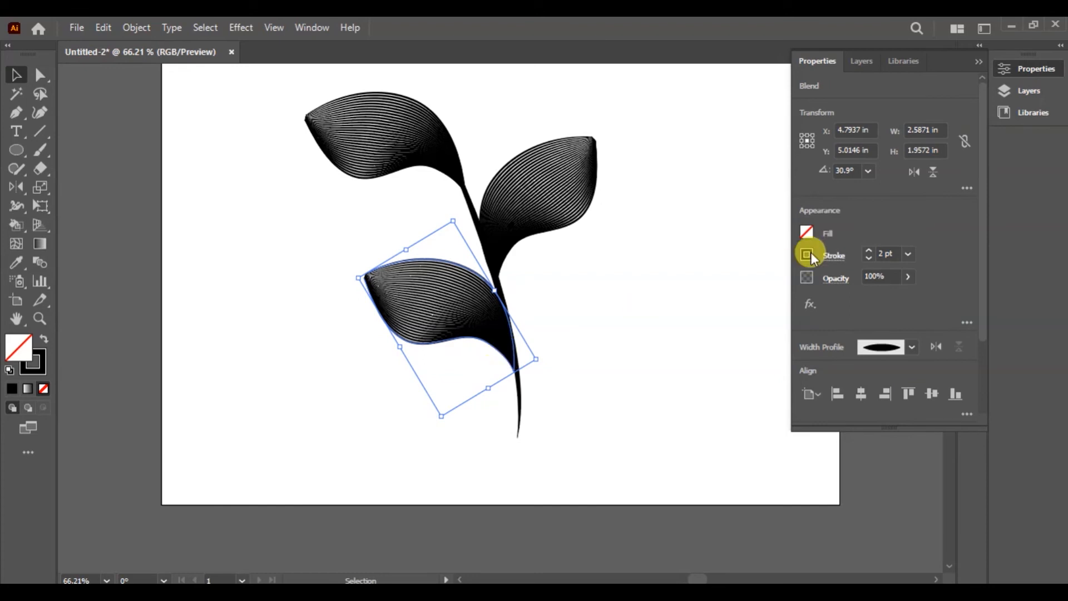
pyautogui.click(650, 261)
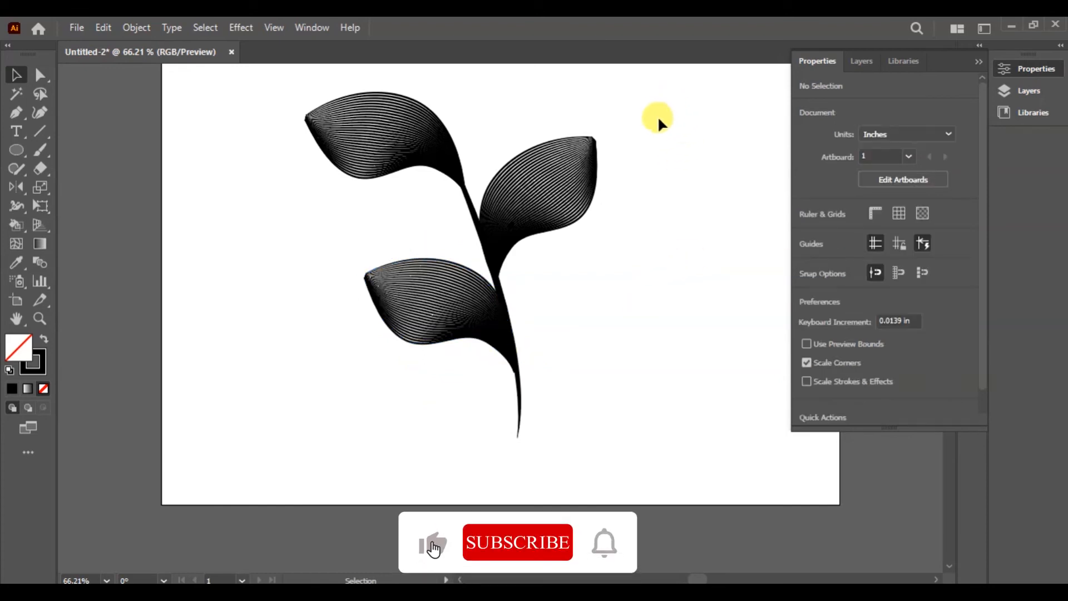
# Recolor the upper left leaf's blend lines with the bright pink swatch as stroke and leave it without a fill.
pyautogui.click(338, 136)
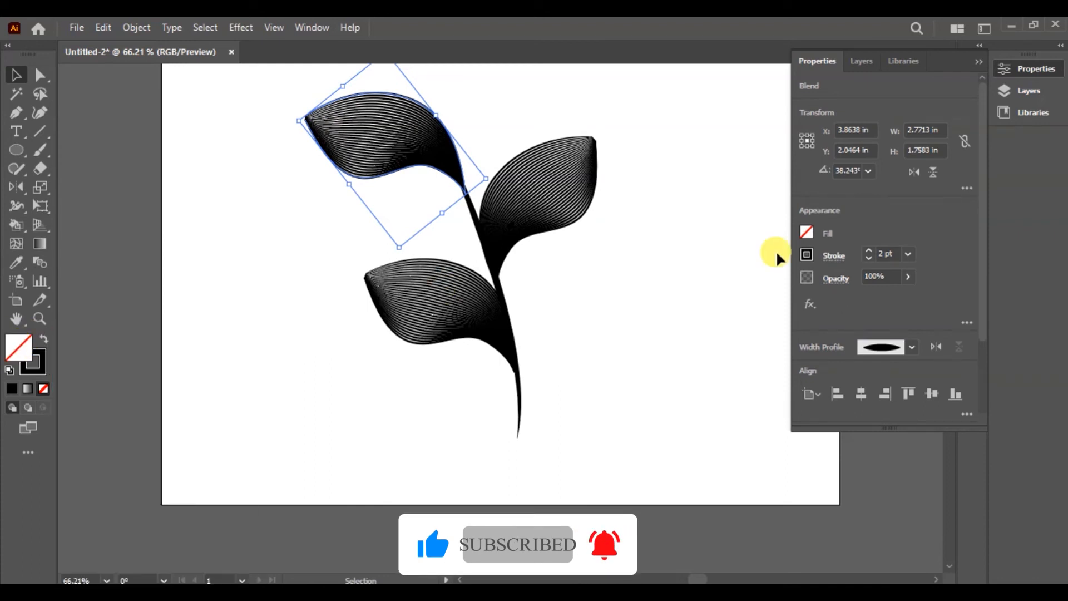
pyautogui.click(808, 233)
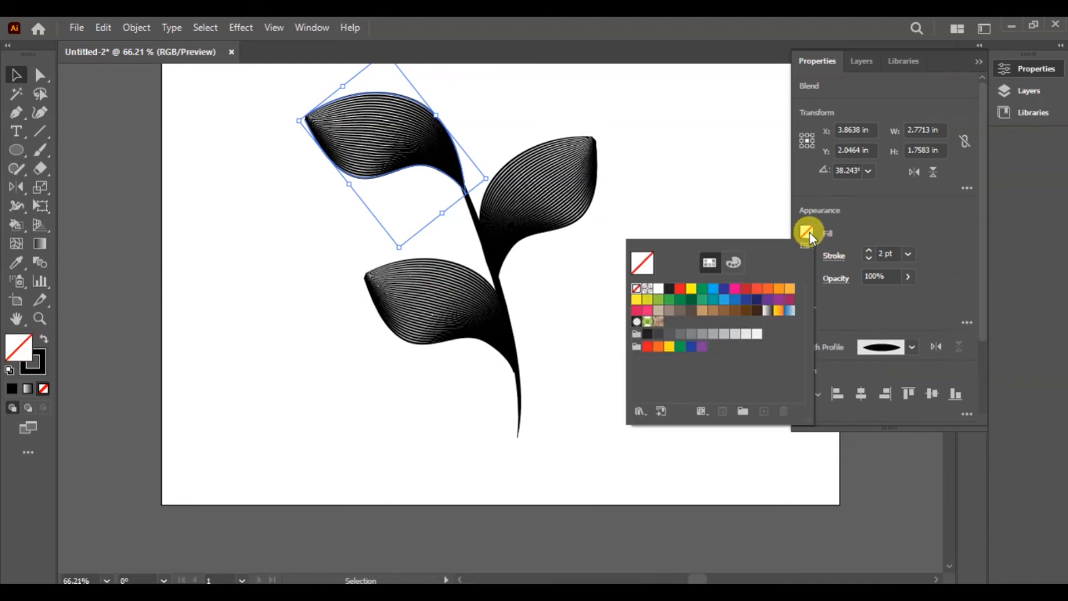
pyautogui.click(735, 288)
pyautogui.click(735, 289)
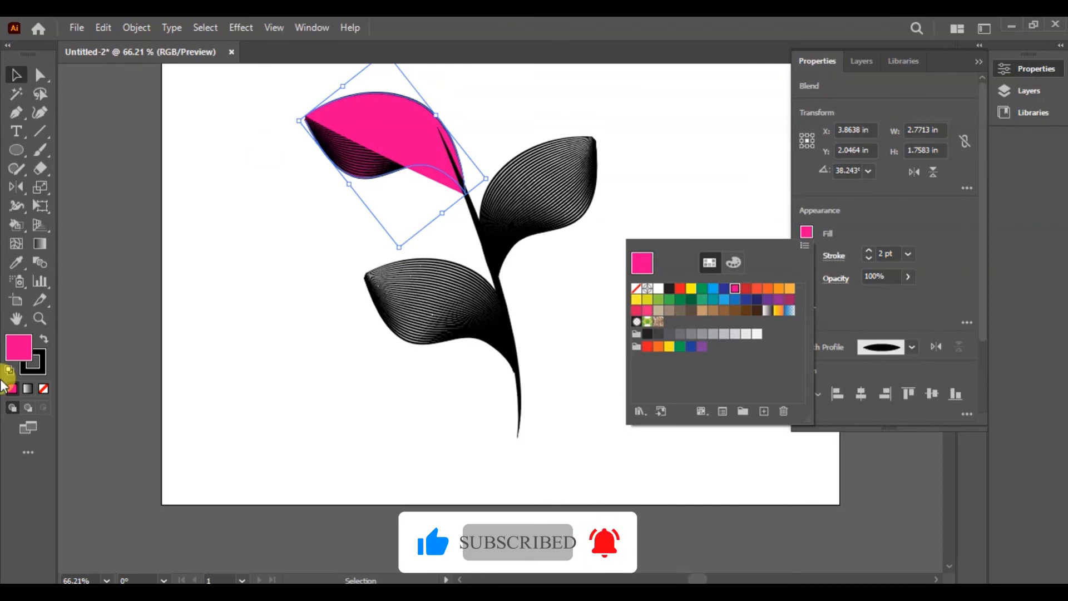
pyautogui.click(39, 388)
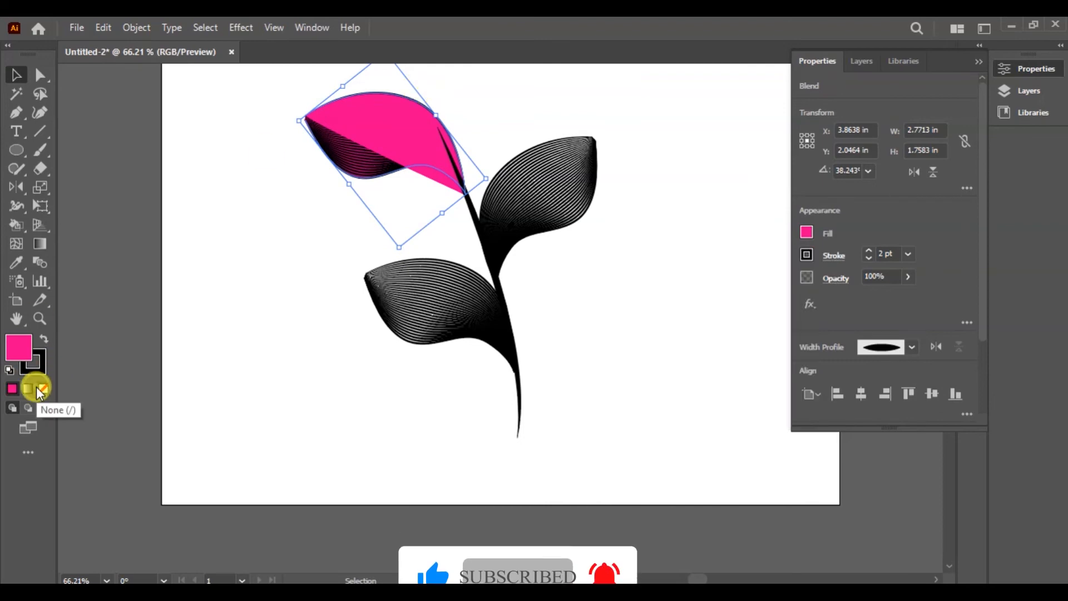
pyautogui.click(44, 339)
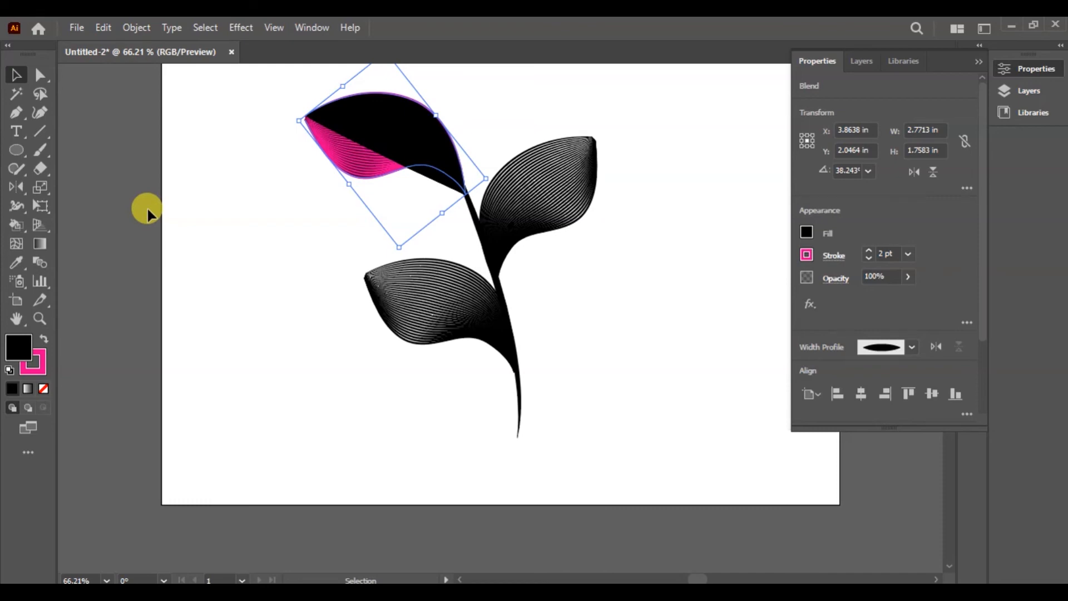
pyautogui.click(44, 389)
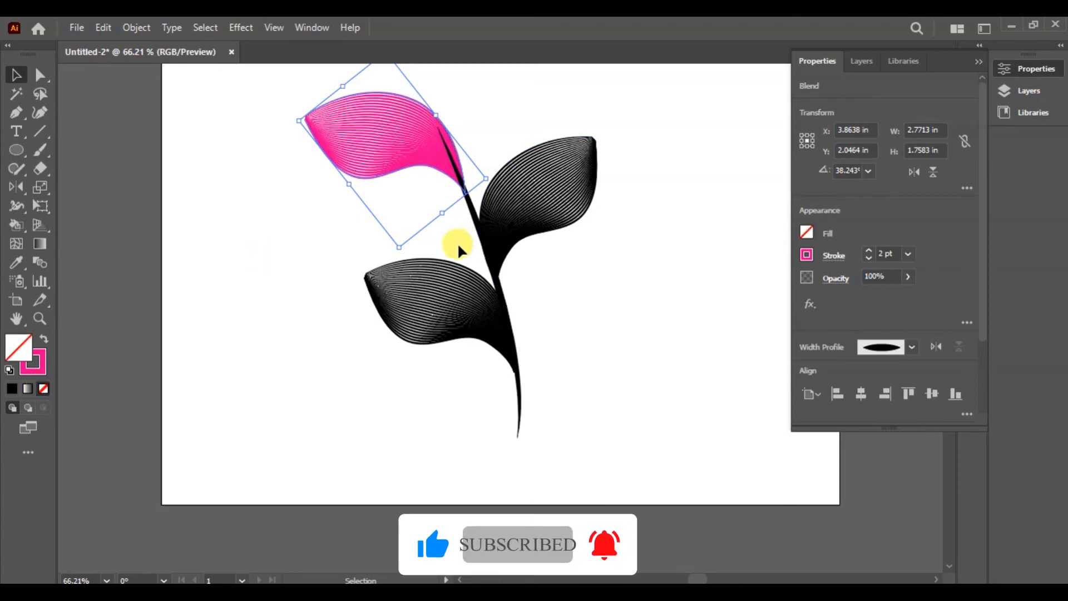
# Bring the pink upper left leaf to the front of the stem and deselect it.
pyautogui.rightClick(401, 144)
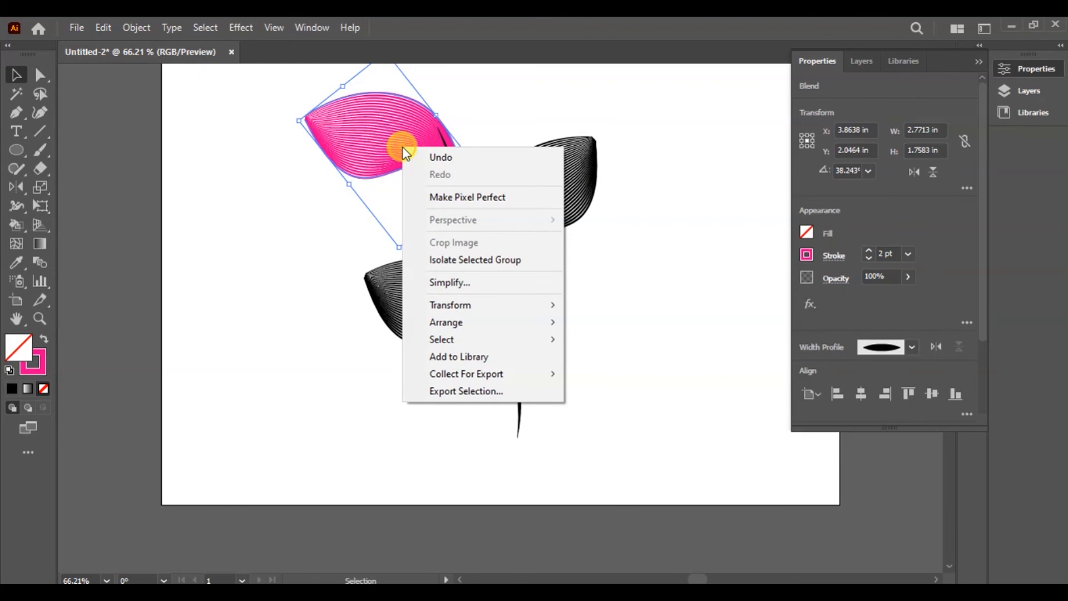
pyautogui.moveTo(538, 310)
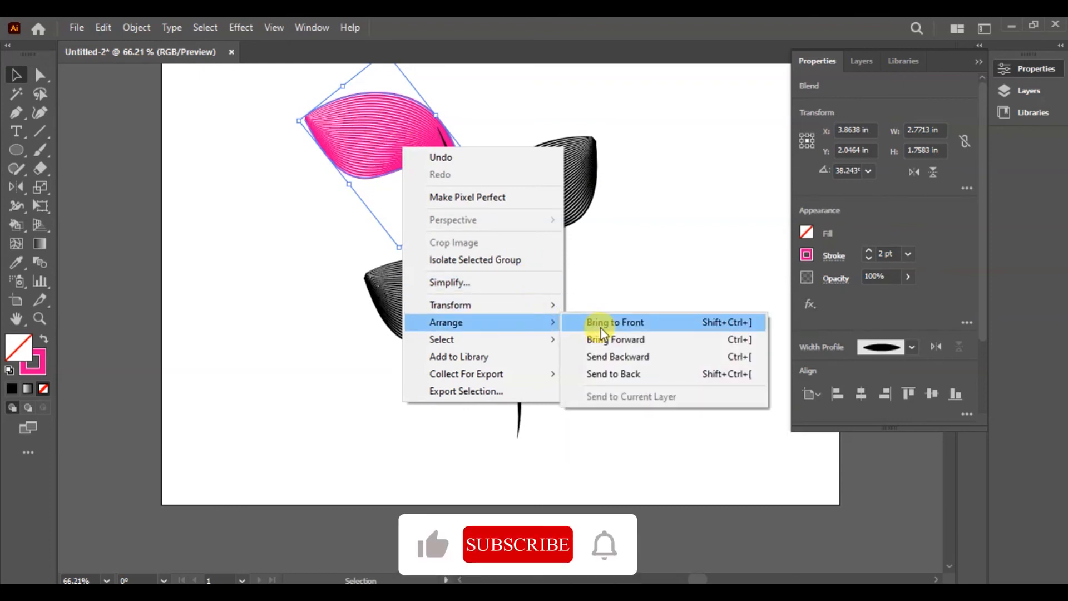
pyautogui.click(601, 329)
pyautogui.click(641, 259)
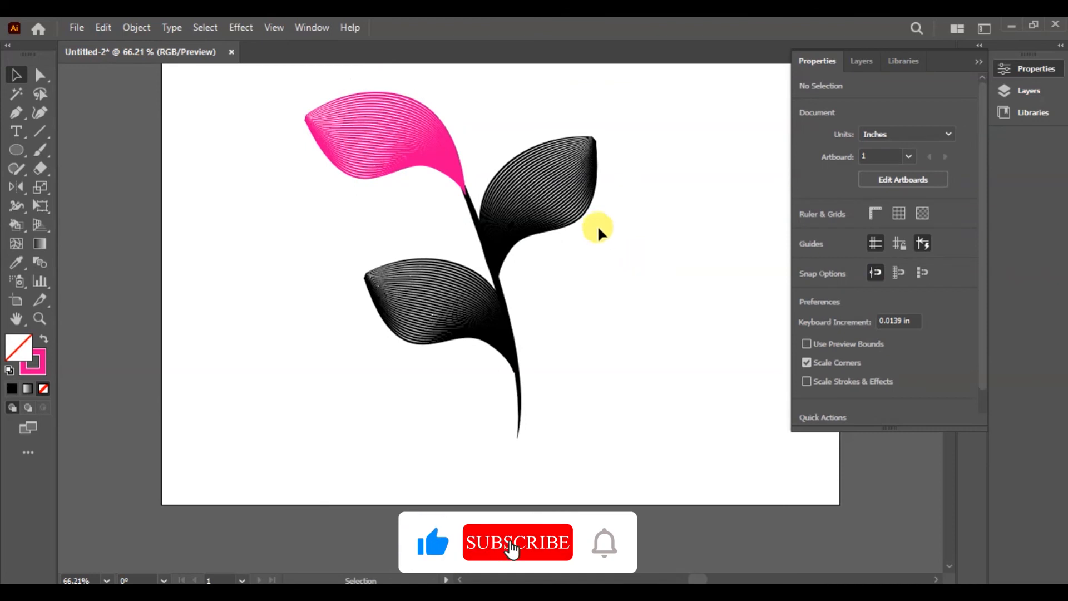
# Recolor the lower left leaf's blend lines with a pink F4089A stroke and leave it without a fill.
pyautogui.click(466, 302)
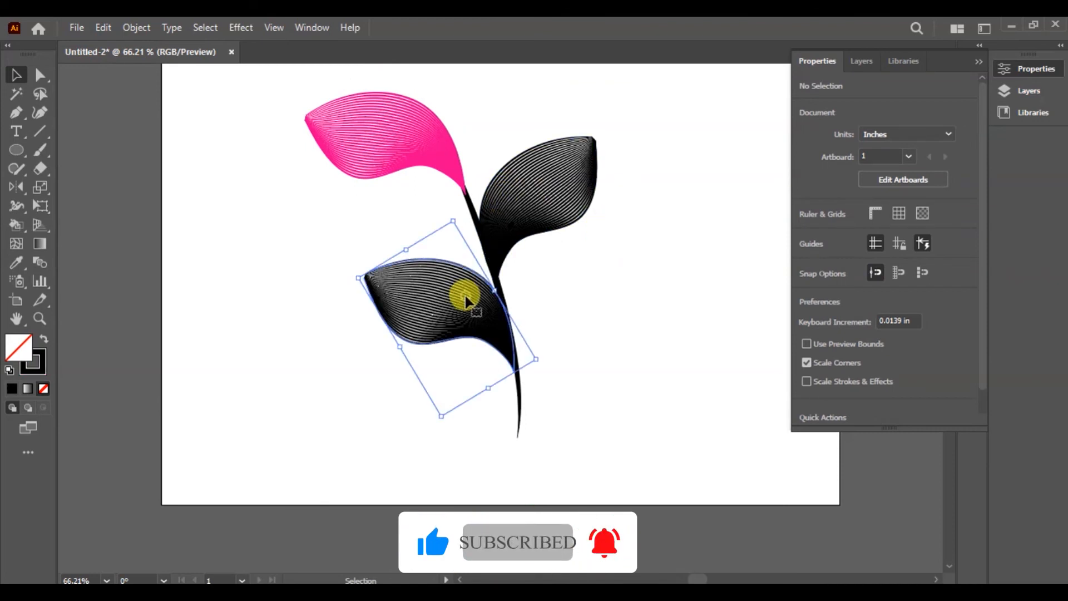
pyautogui.doubleClick(15, 354)
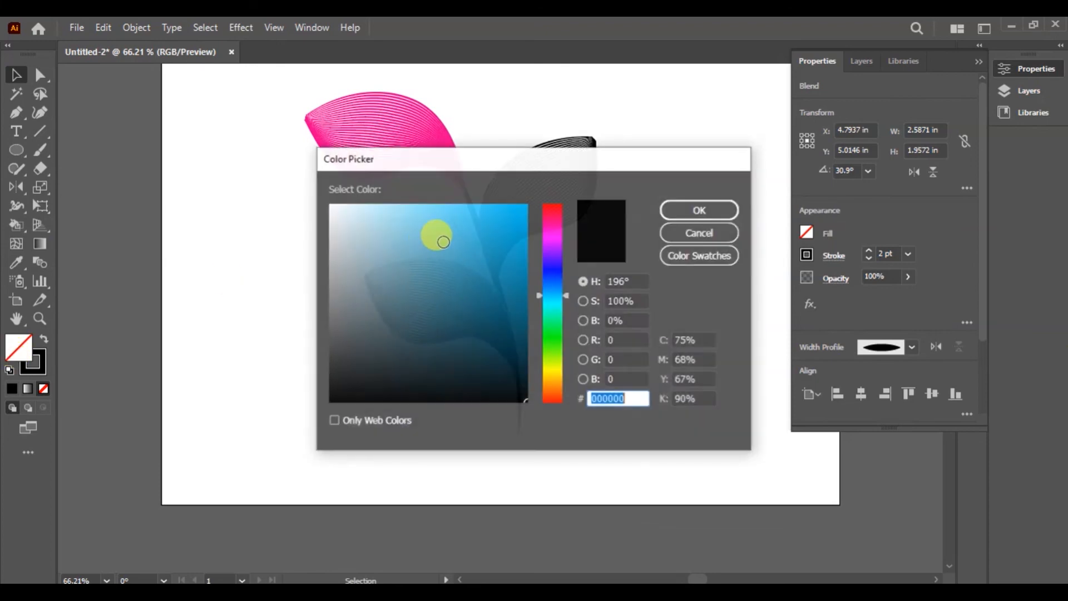
pyautogui.click(552, 237)
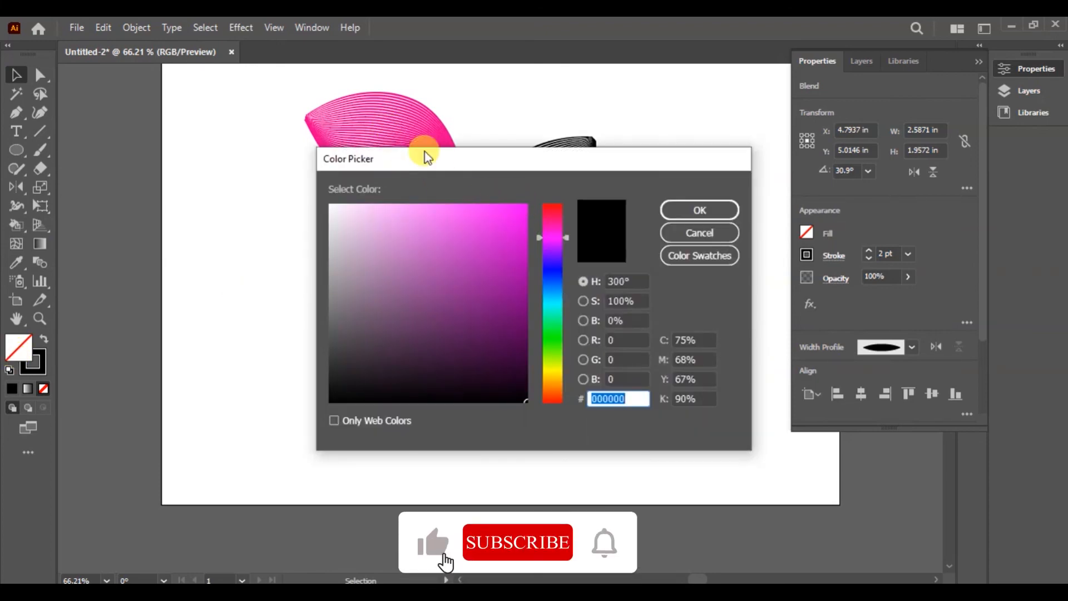
pyautogui.moveTo(565, 238); pyautogui.dragTo(563, 218)
pyautogui.click(522, 212)
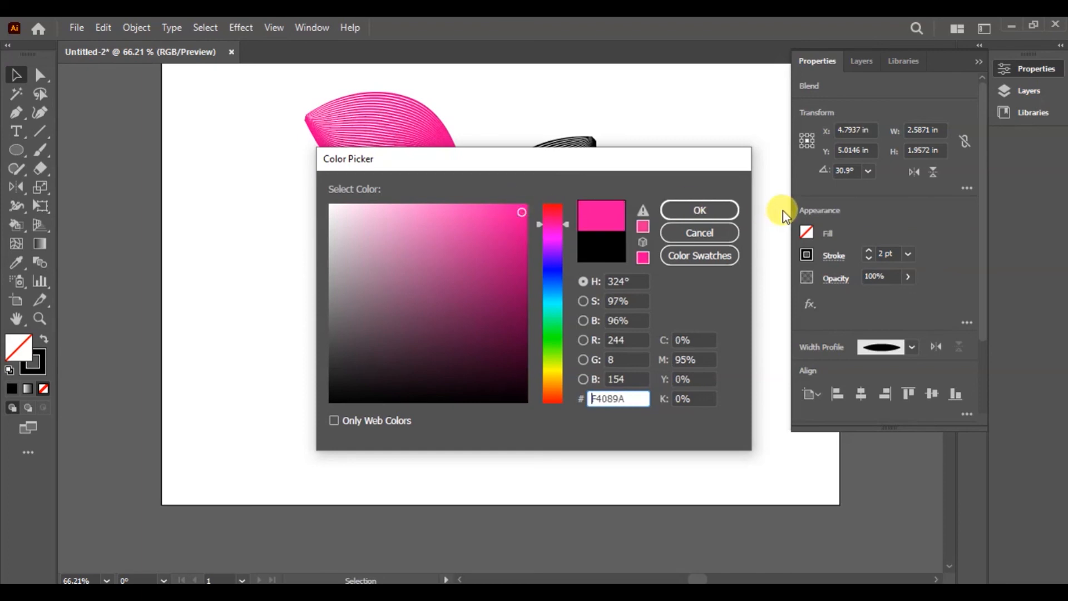
pyautogui.click(730, 214)
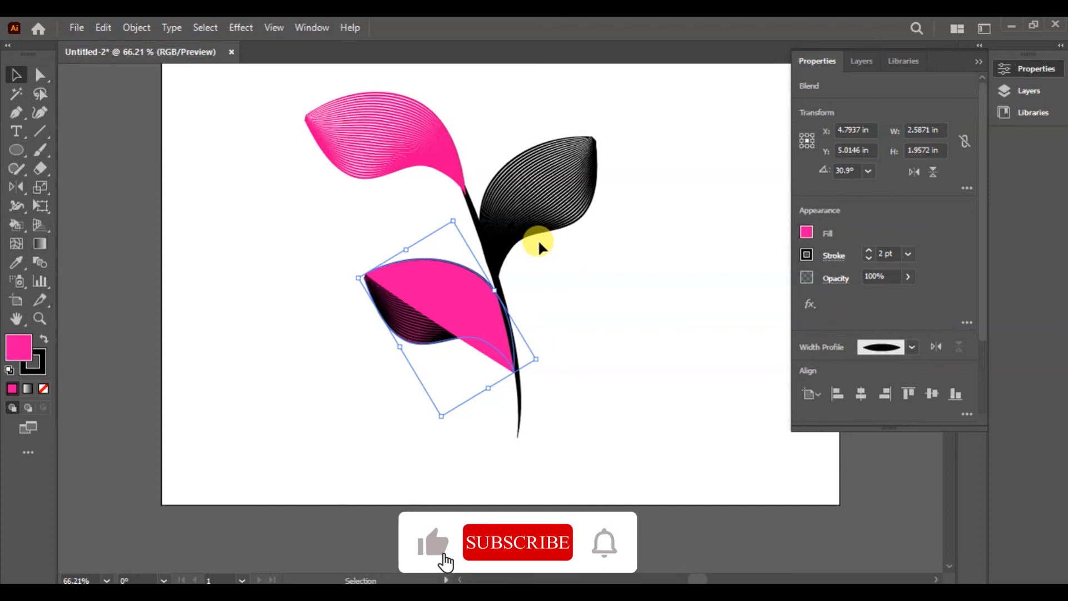
pyautogui.click(43, 340)
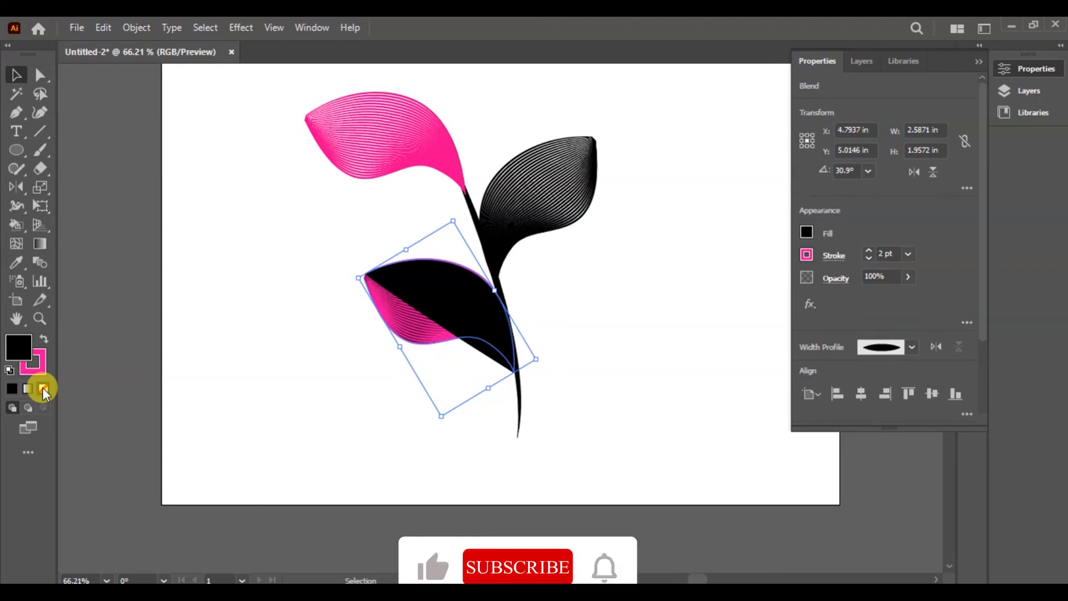
pyautogui.press('Return')
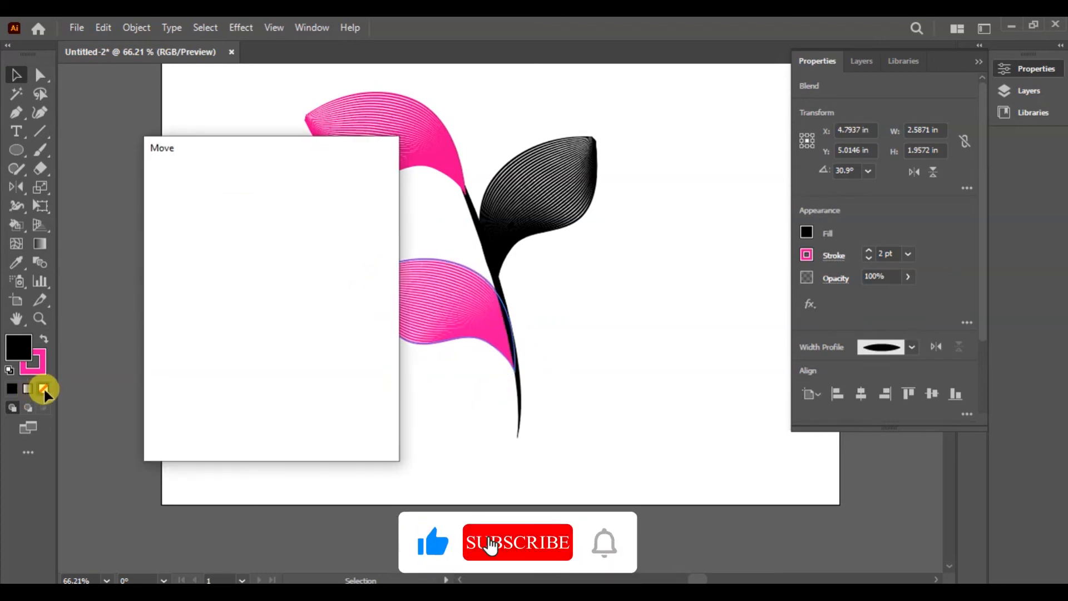